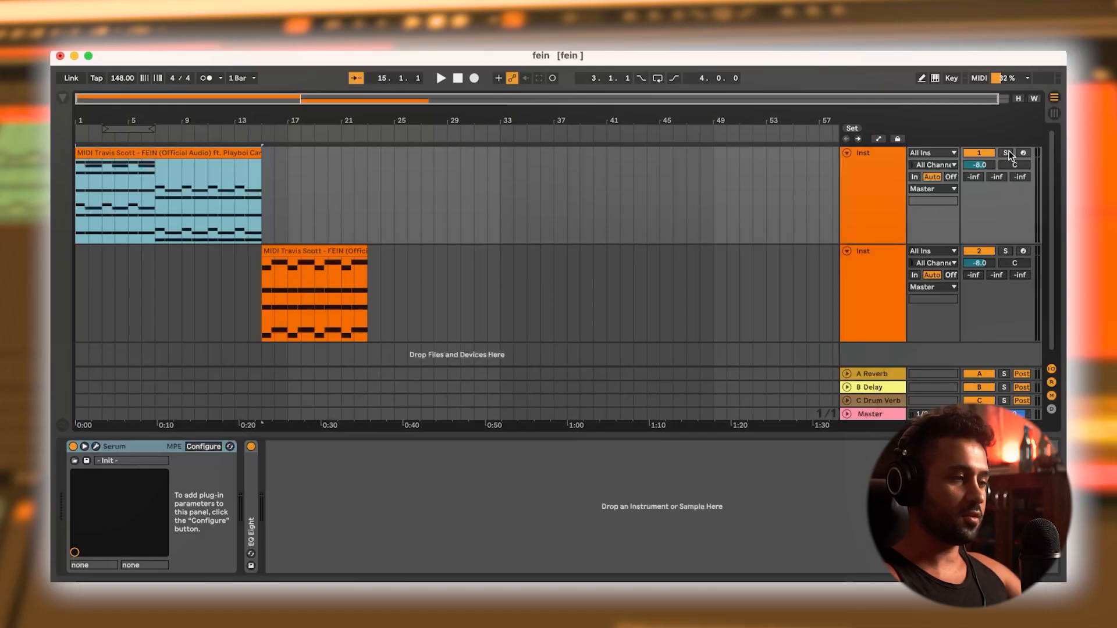
Play the first Inst track's melody loop starting at bar 3, stop playback, and open that track's Serum synth
key("space")
left_click_drag(130, 121, 151, 160)
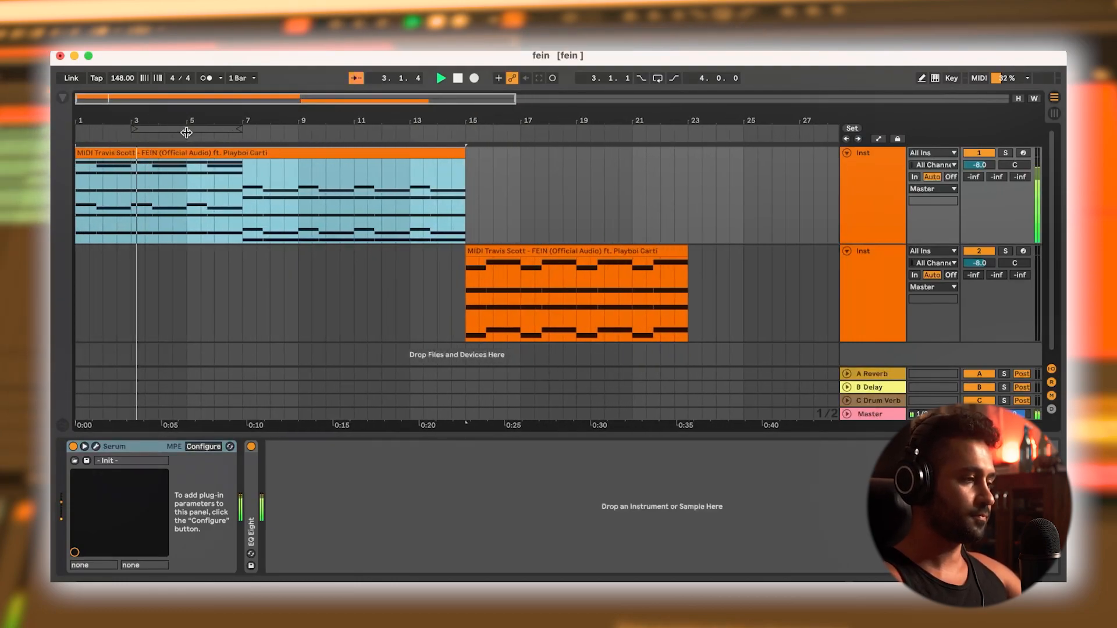
key("space")
left_click(123, 445)
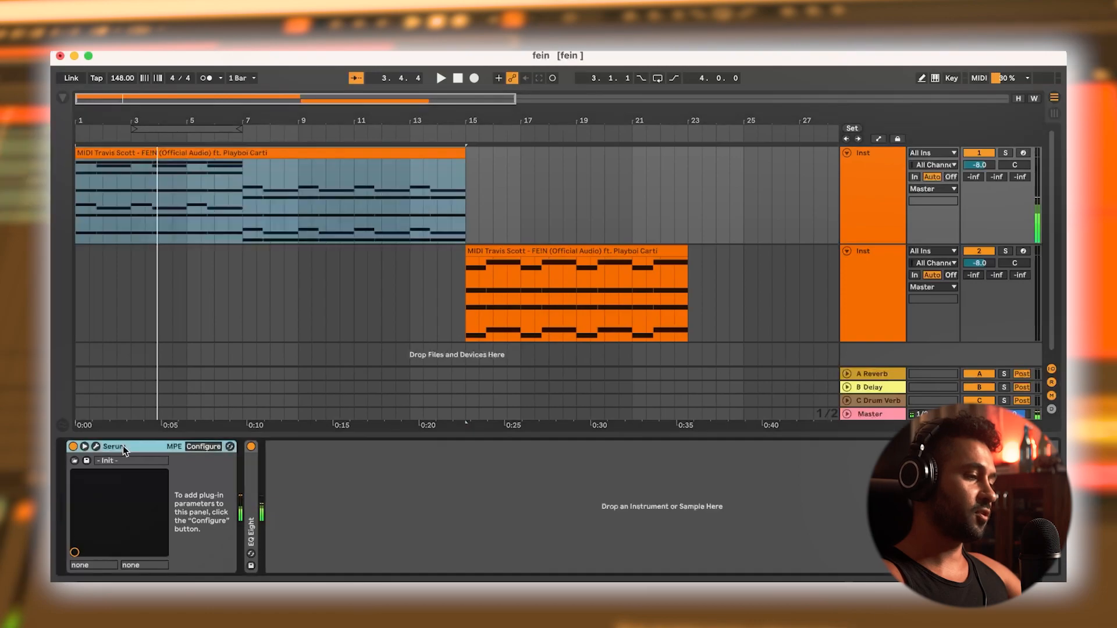
left_click(96, 446)
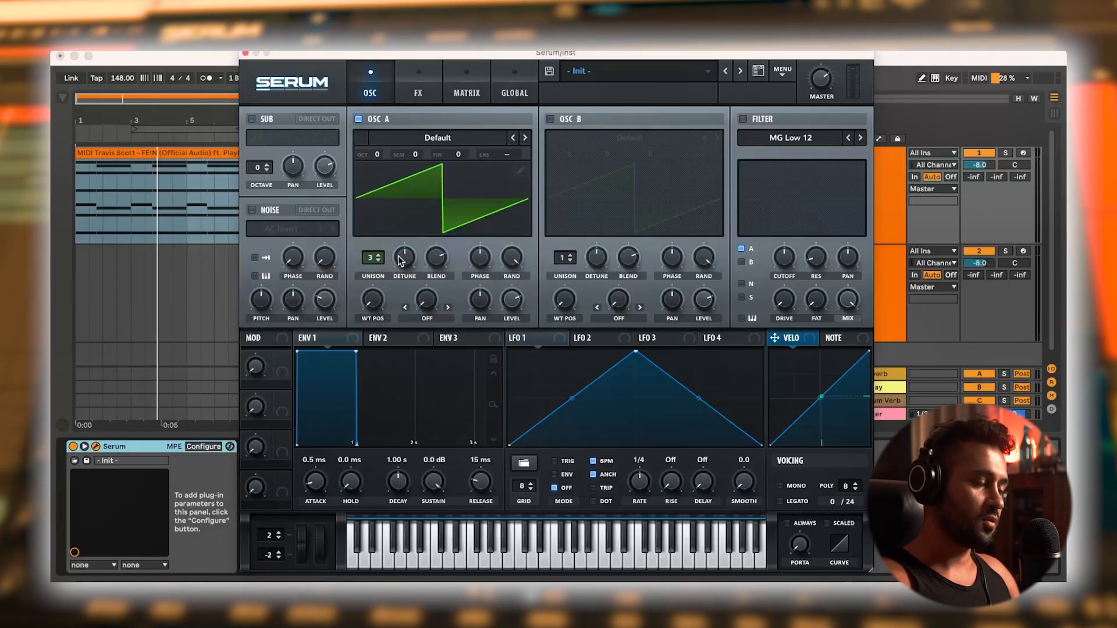
Lower the unison detune of OSC A with three voices and audition the loop
left_click_drag(411, 262, 411, 314)
left_click(408, 268)
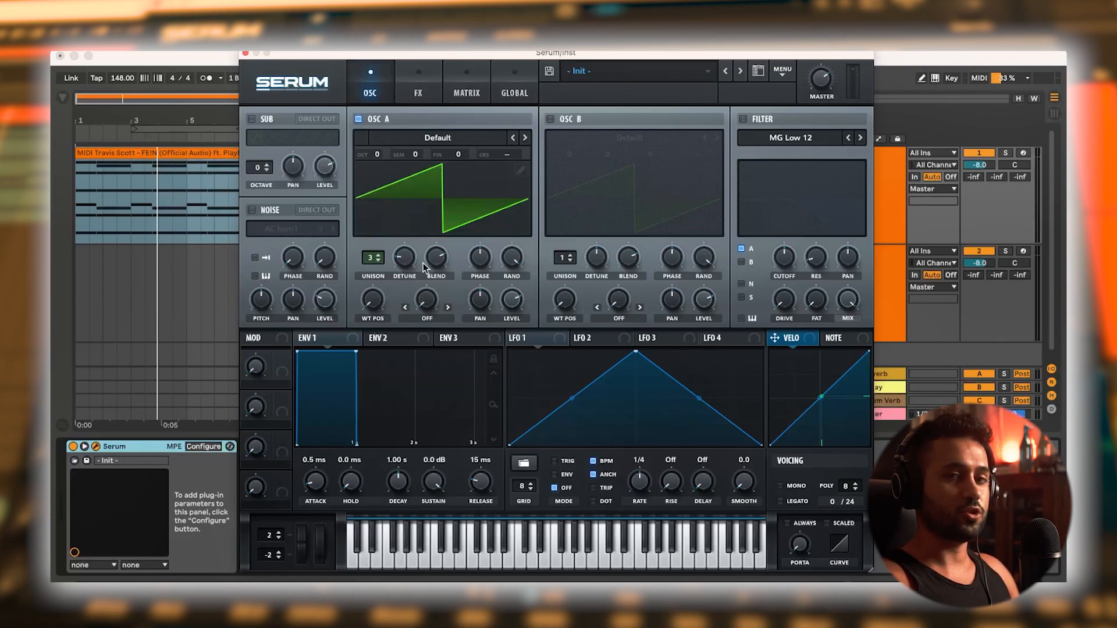
key("space")
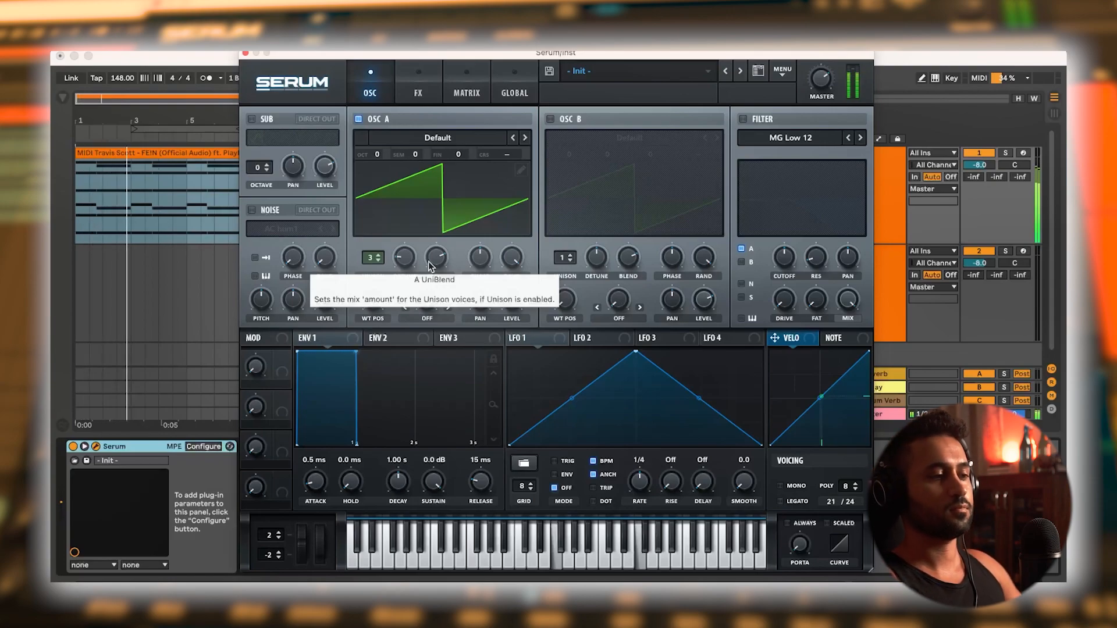
key("space")
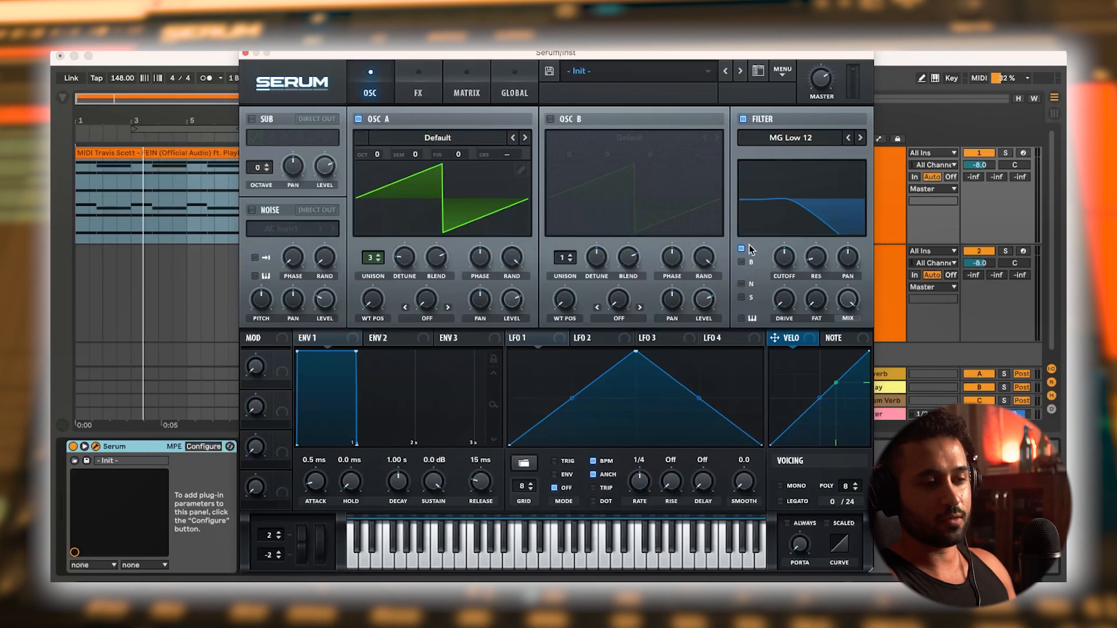
Set the MG Low 12 filter's cutoff to about 7656 Hz and its drive to about 9%, and audition the loop
left_click_drag(784, 265, 788, 210)
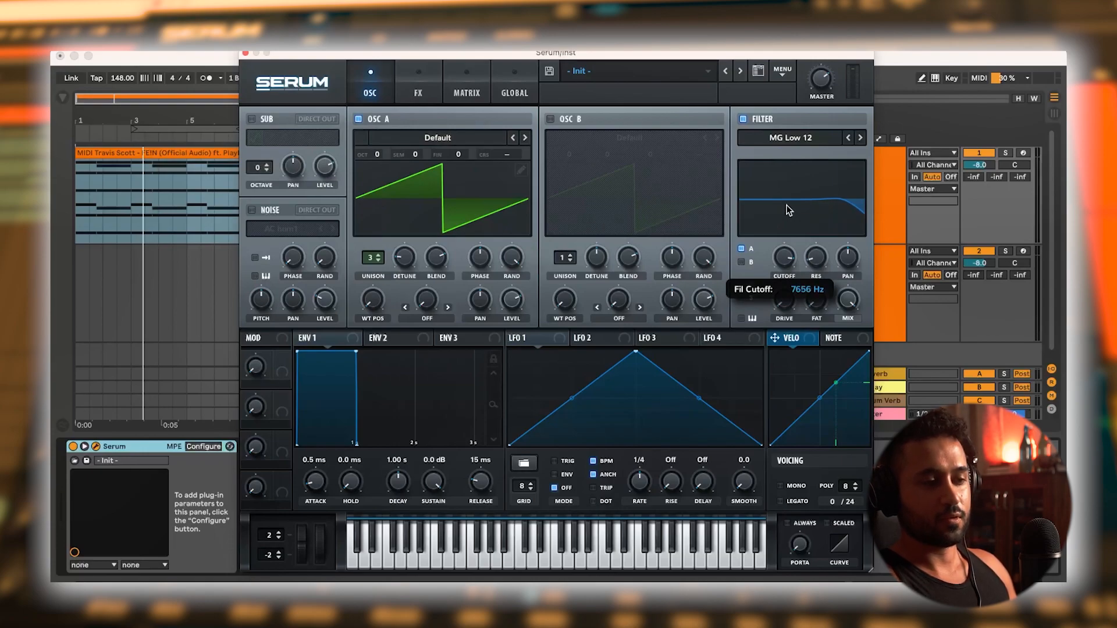
left_click_drag(786, 205, 786, 205)
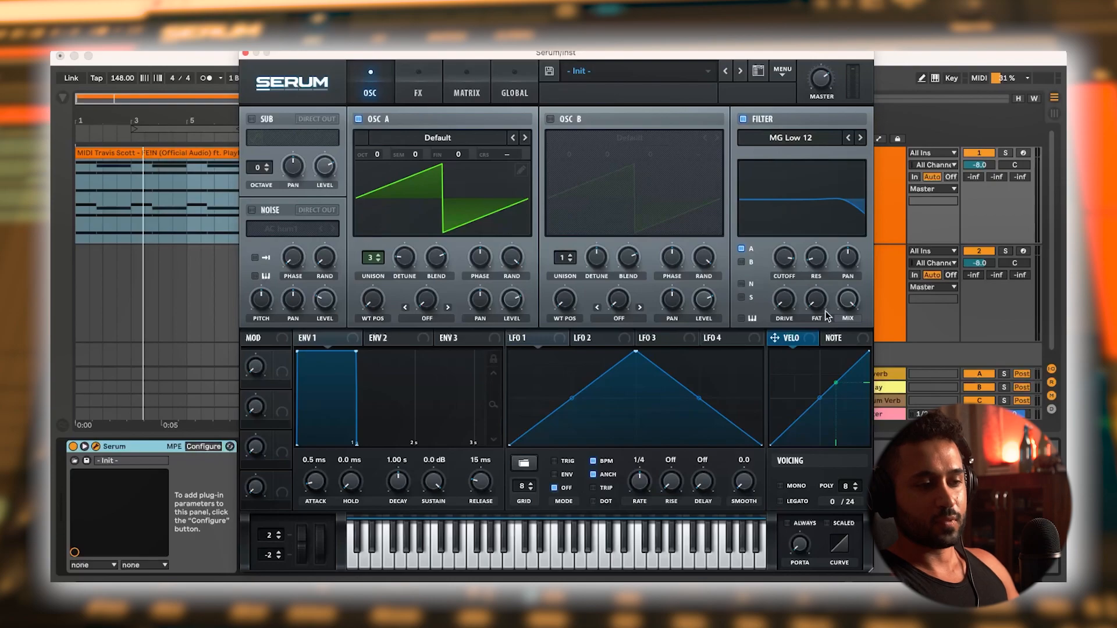
left_click_drag(790, 307, 790, 302)
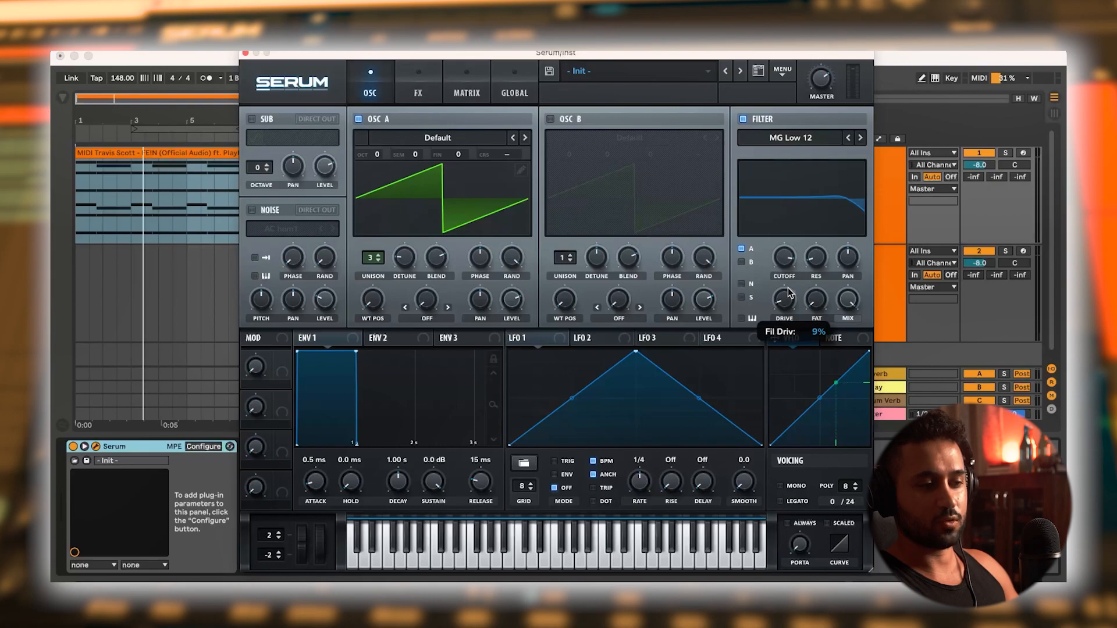
left_click_drag(788, 286, 788, 309)
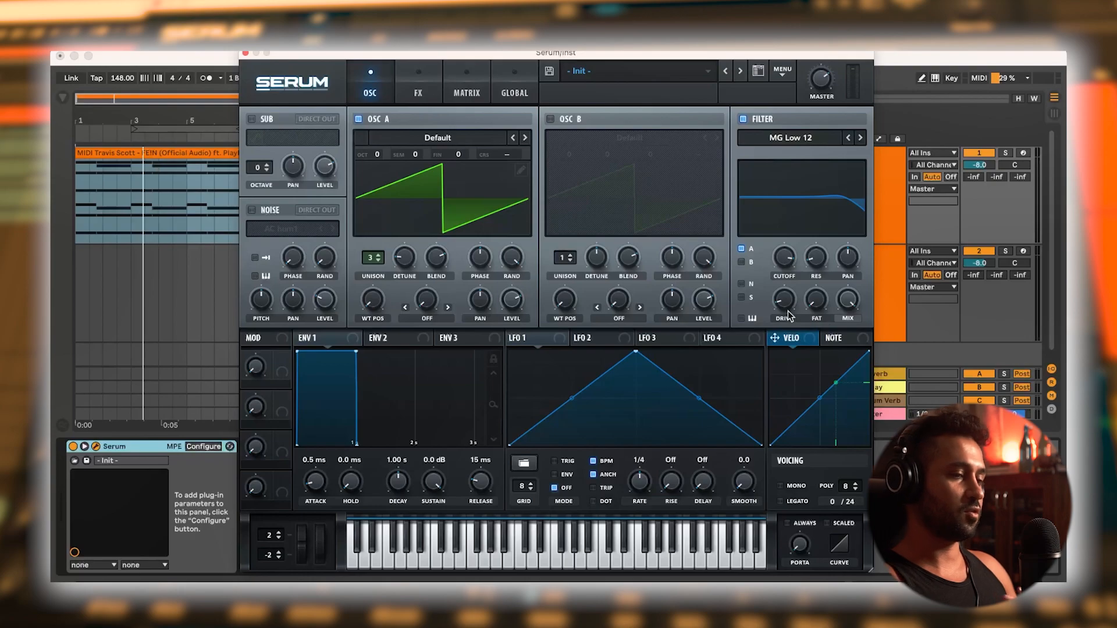
key("space")
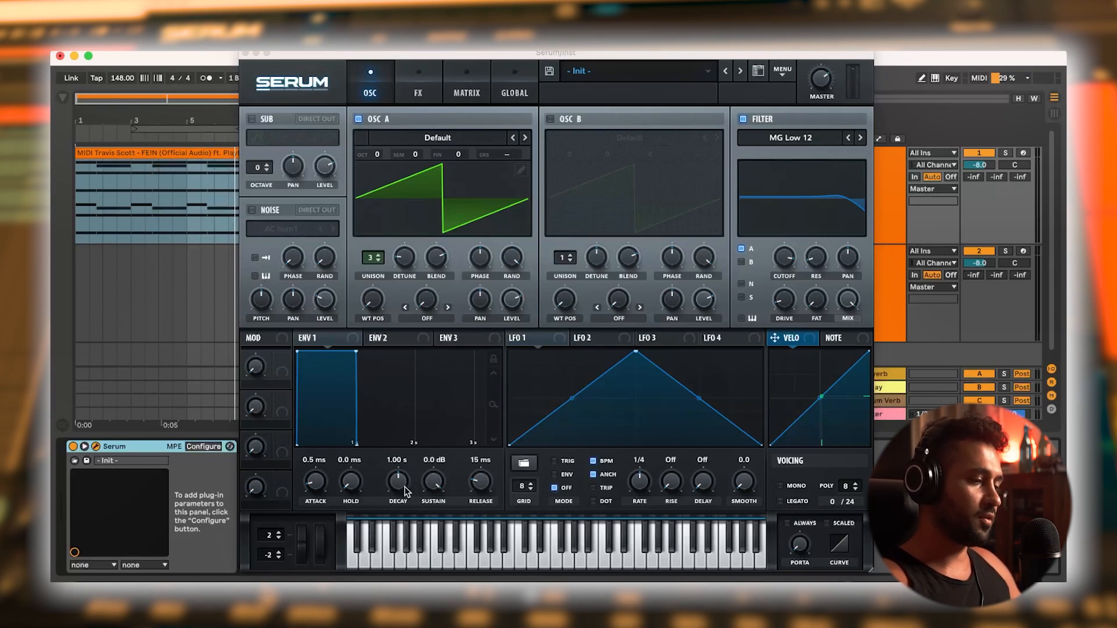
Shape ENV 1 with a decay of 738 ms, a sustain of -2.9 dB and an attack of 0.0 ms
left_click_drag(403, 488, 434, 509)
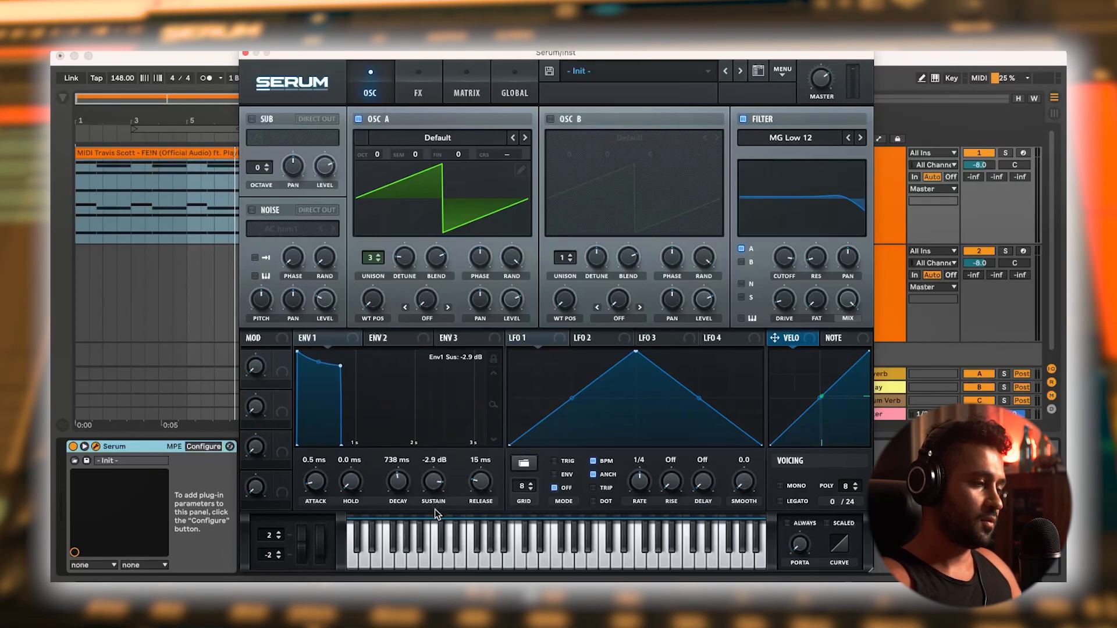
left_click_drag(297, 352, 294, 354)
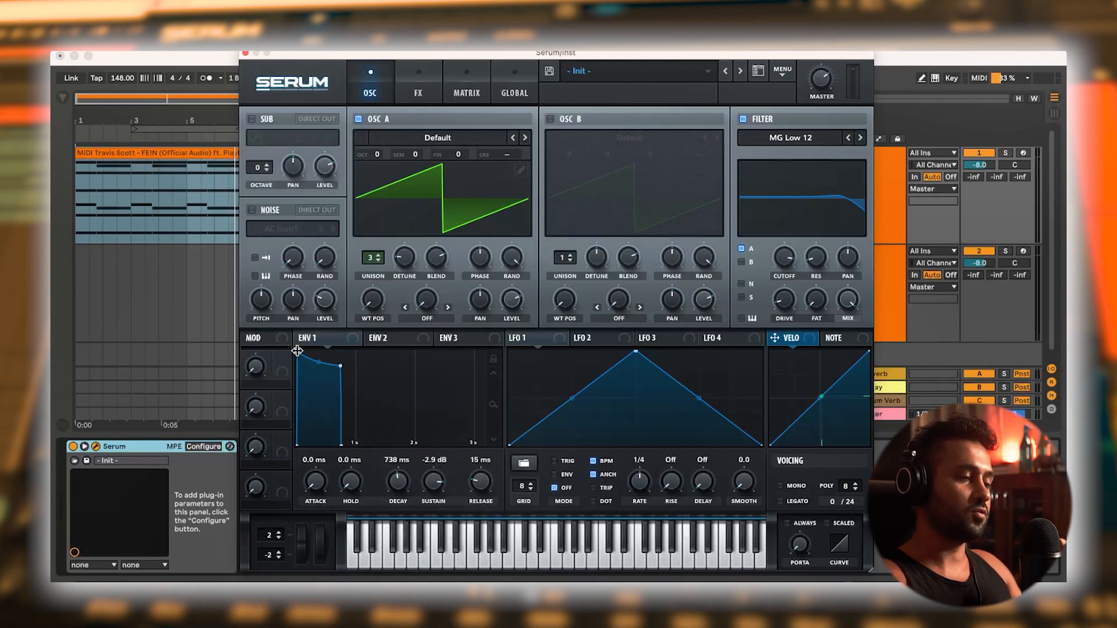
Try a much lower ENV 1 sustain of -12.8 dB and listen to the loop
left_click_drag(432, 482, 433, 546)
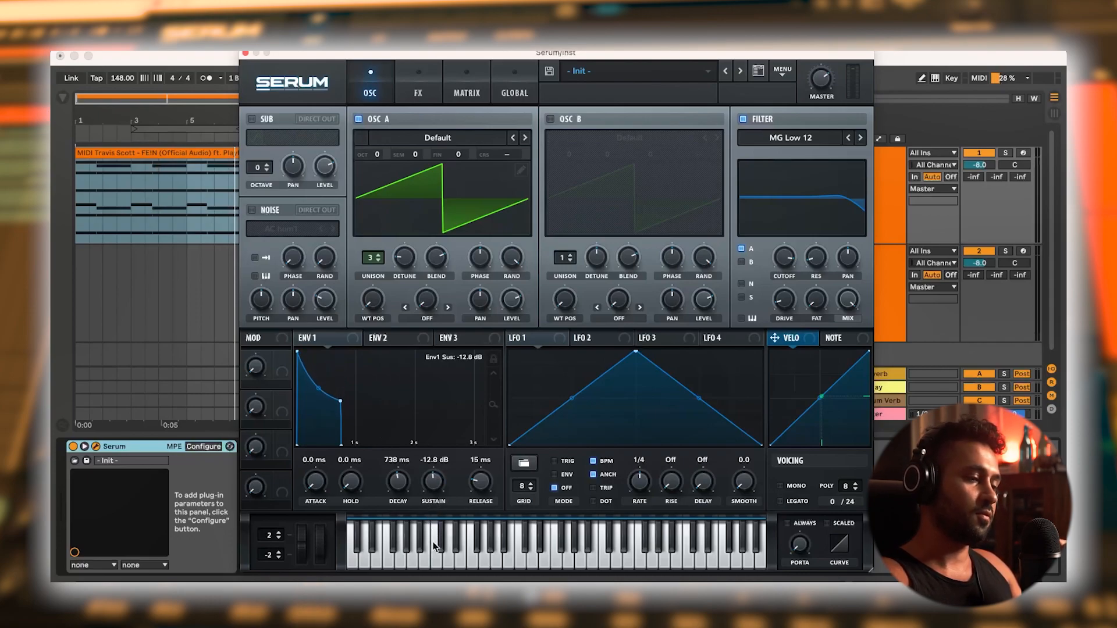
key("space")
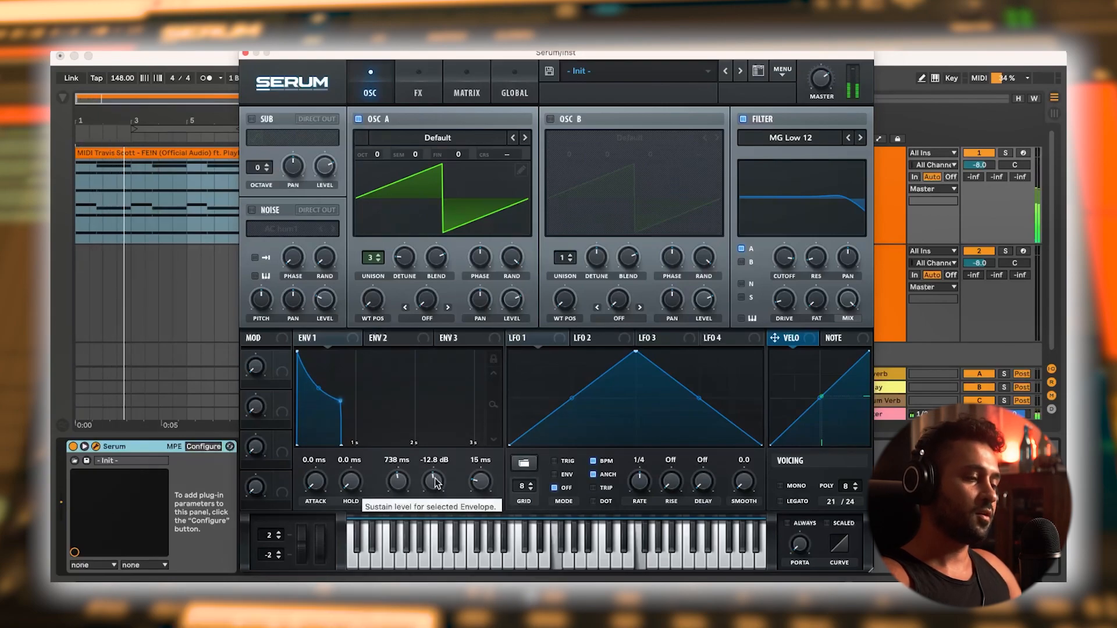
key("space")
Set ENV 1's sustain to -2.6 dB and play the loop to check it
left_click_drag(434, 482, 433, 427)
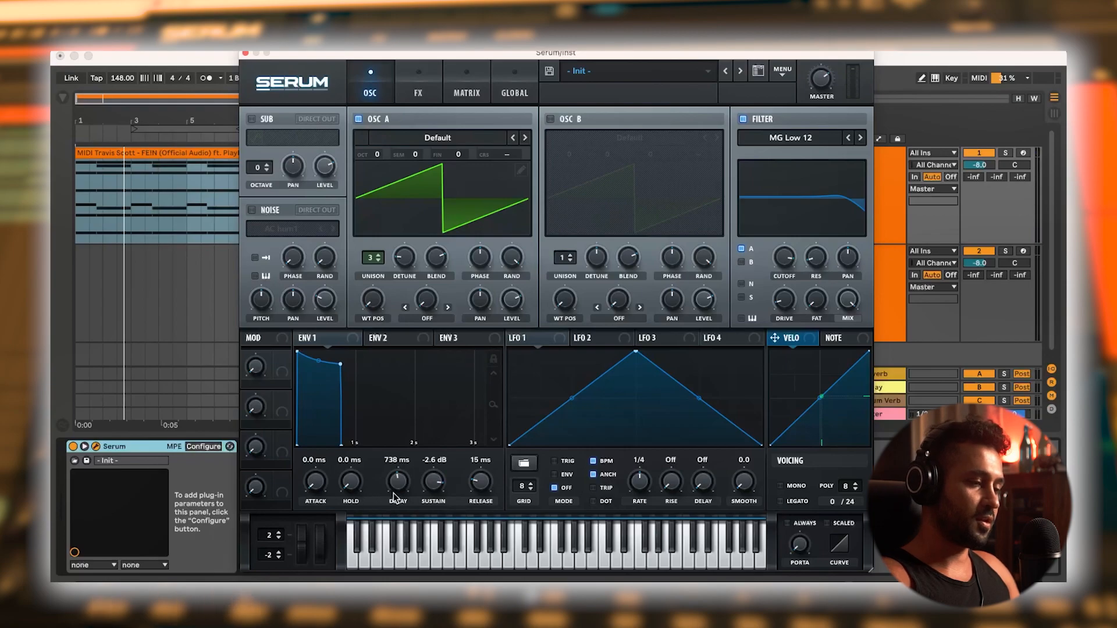
key("space")
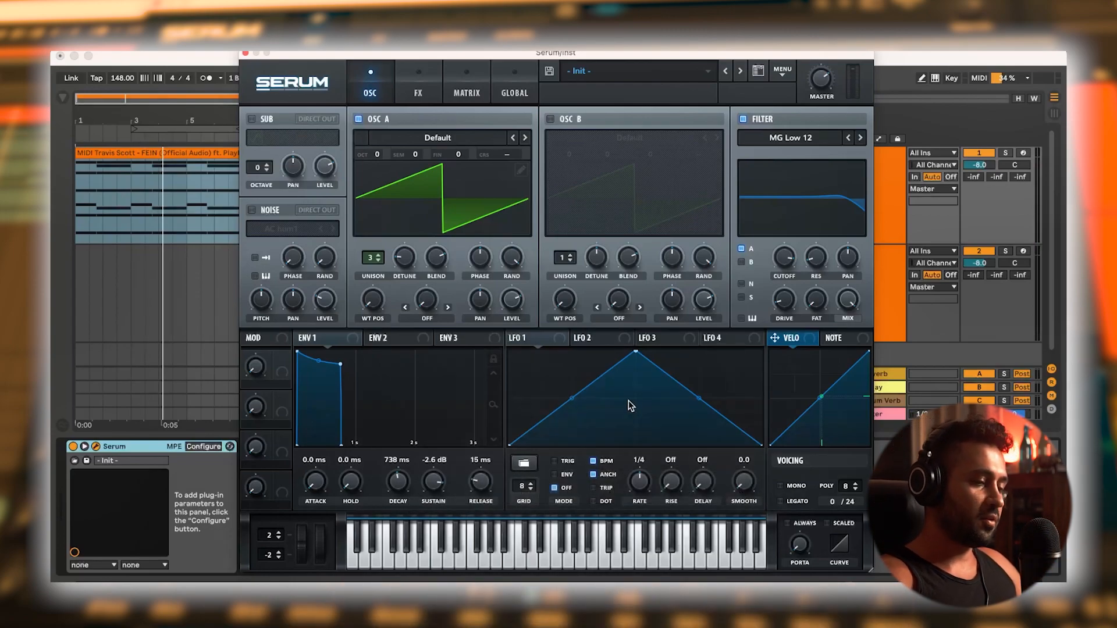
Route LFO 1 to OSC A's fine tuning (A Fine) in the first slot of the modulation matrix
left_click(541, 342)
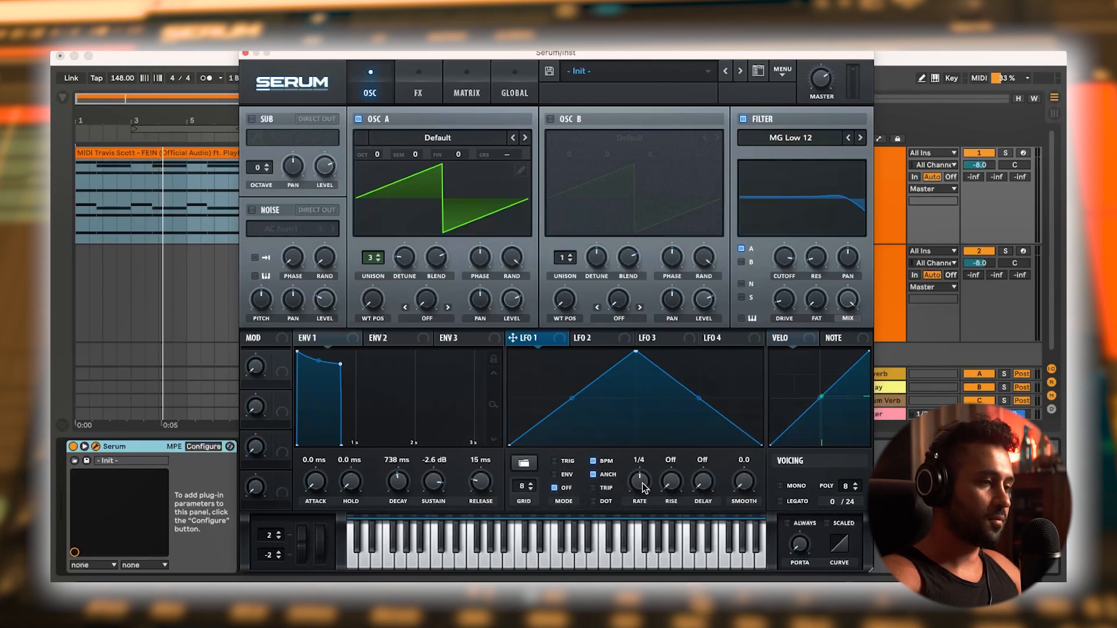
left_click(470, 87)
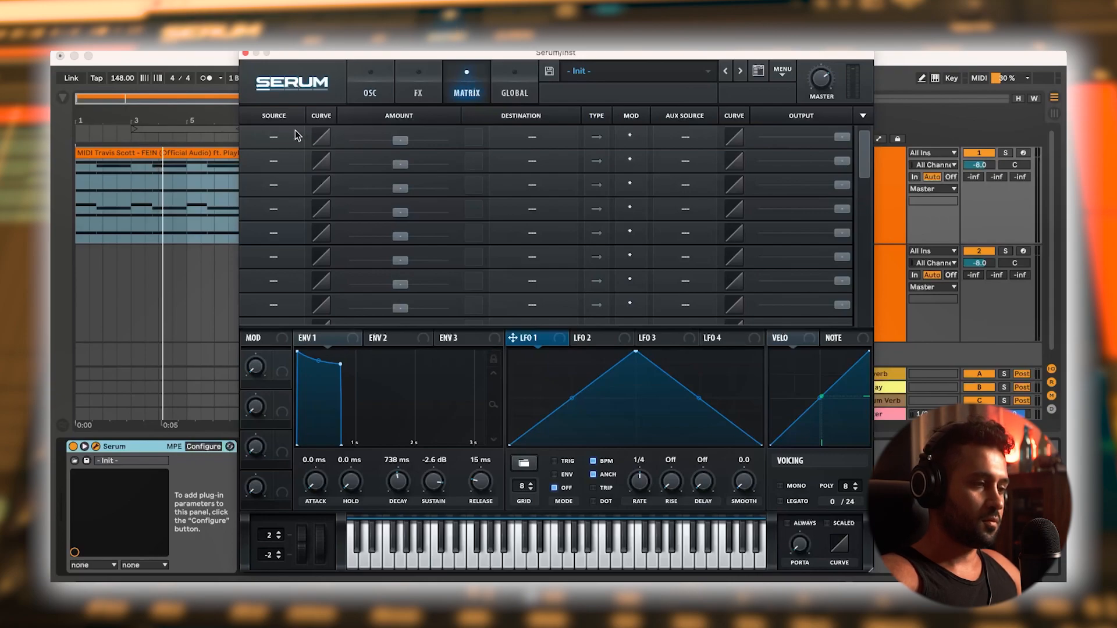
left_click(276, 135)
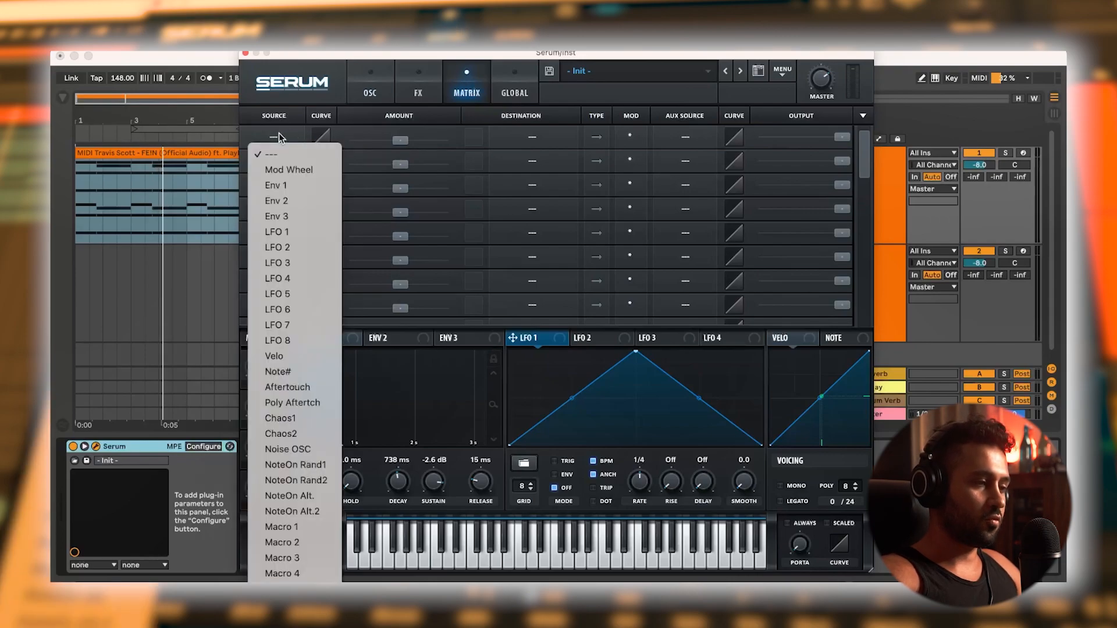
left_click(281, 232)
left_click(532, 135)
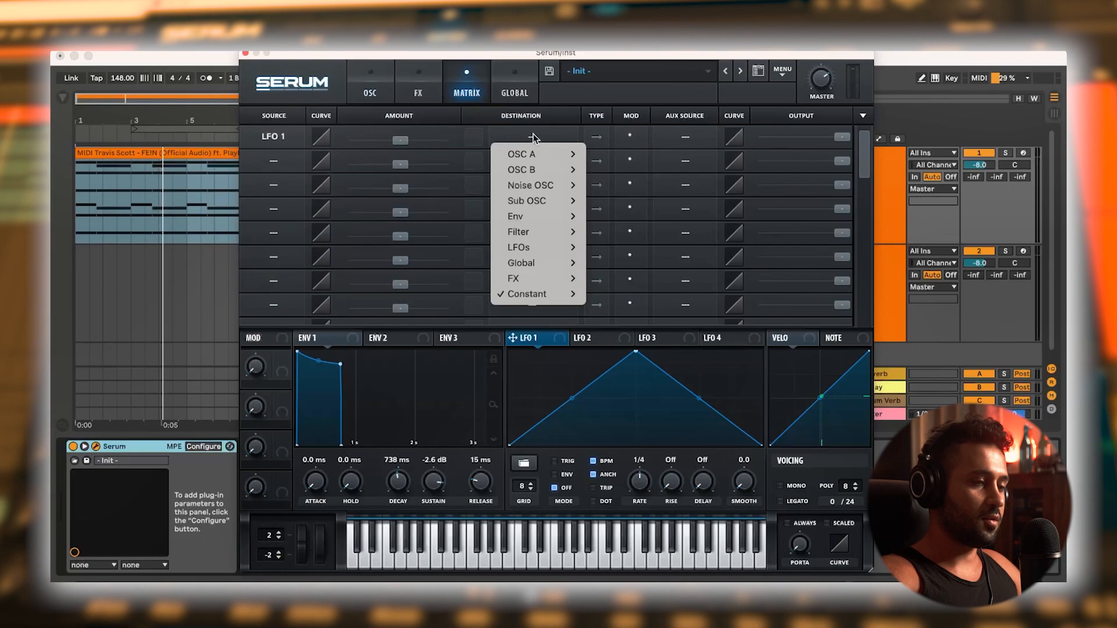
mouse_move(540, 152)
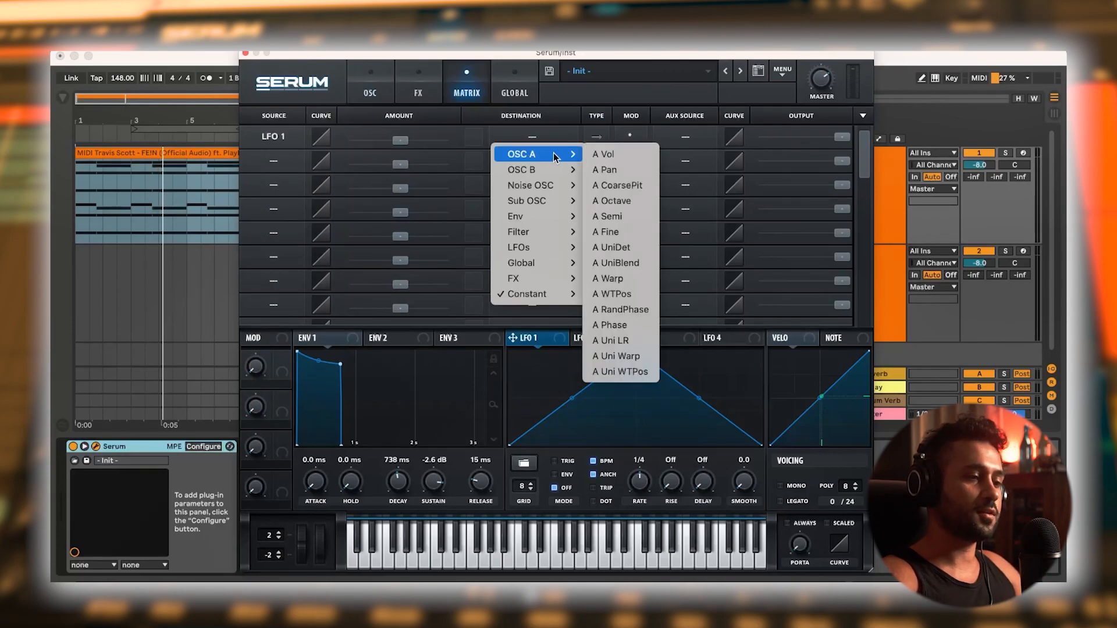
left_click(620, 231)
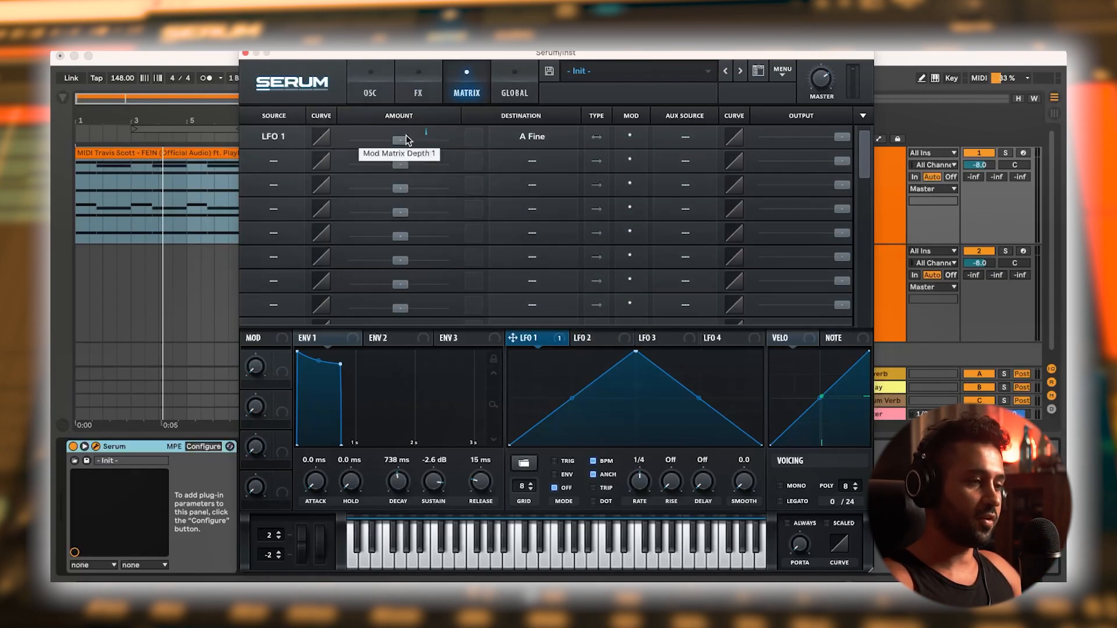
Try an exaggerated LFO 1 to A Fine modulation amount, well above 8, and play the loop
left_click_drag(399, 139, 402, 140)
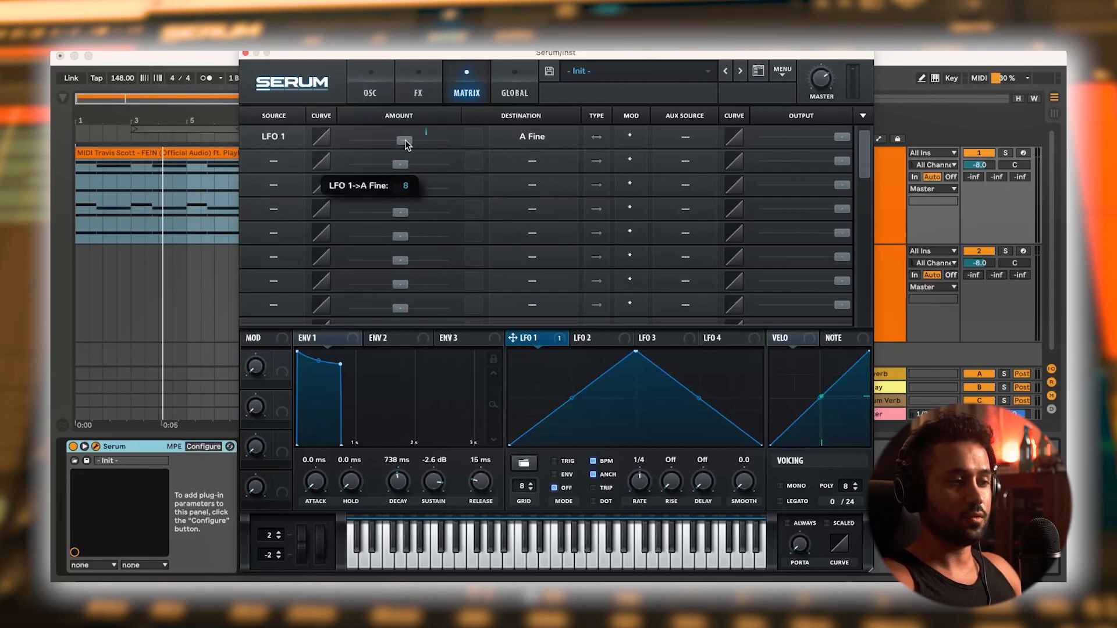
left_click_drag(404, 140, 438, 141)
key("space")
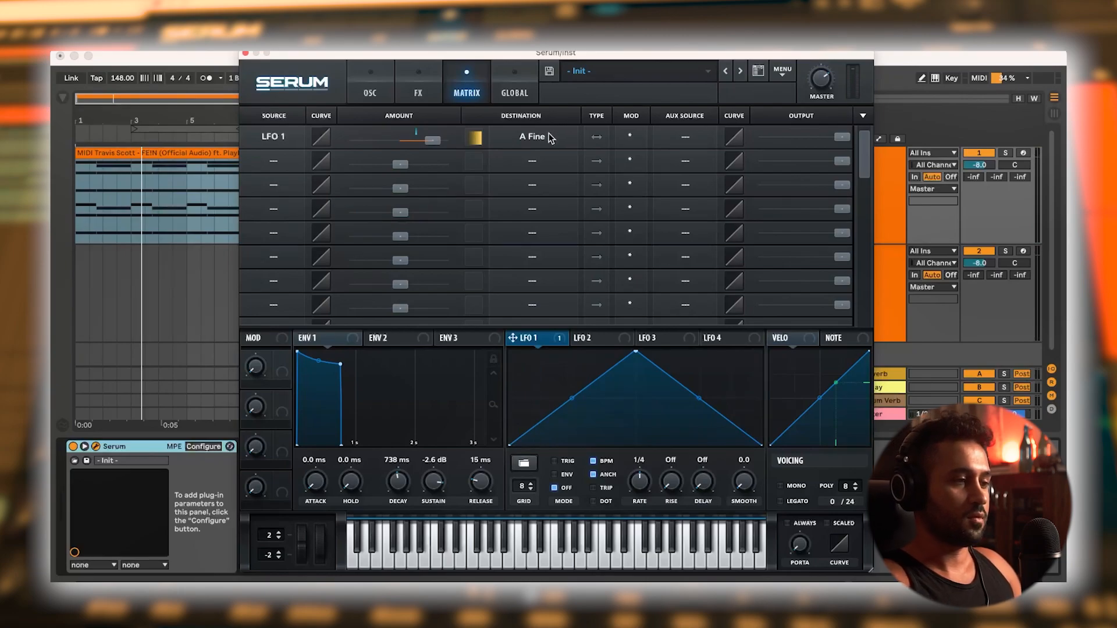
Set the LFO 1 to A Fine modulation amount to 5, keep A Fine as destination, and return to the oscillator view
left_click_drag(436, 142, 400, 148)
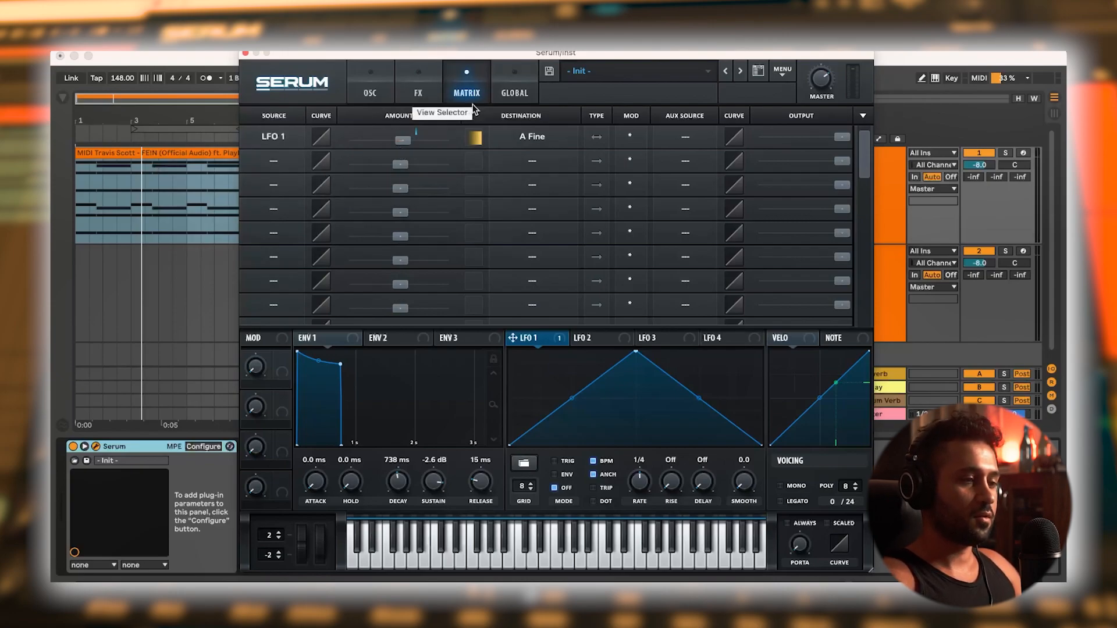
left_click(547, 137)
mouse_move(551, 156)
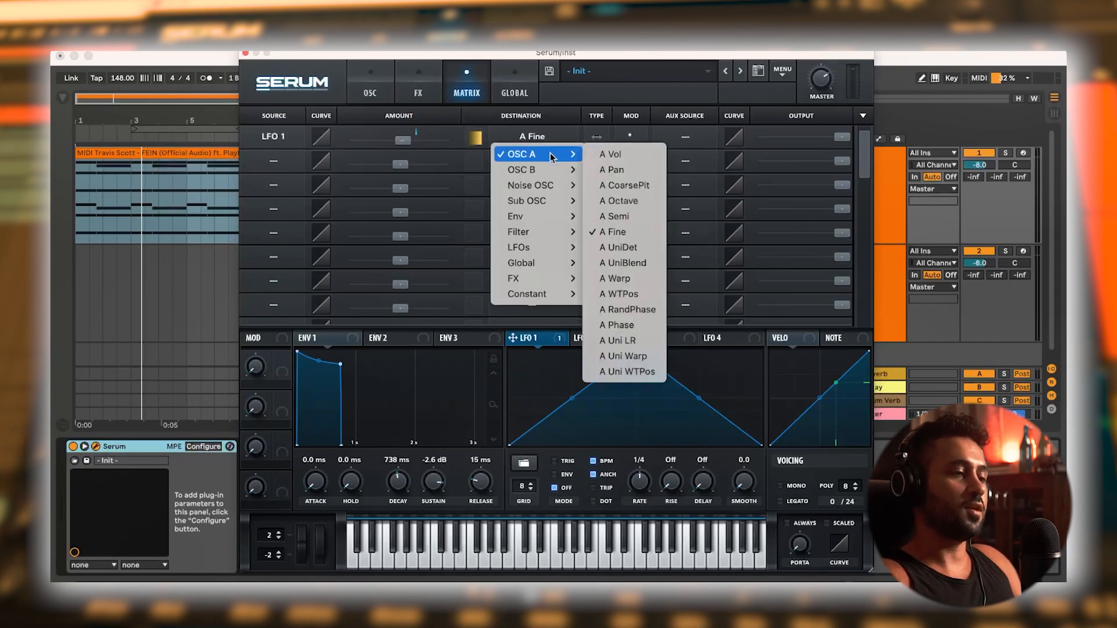
left_click(620, 232)
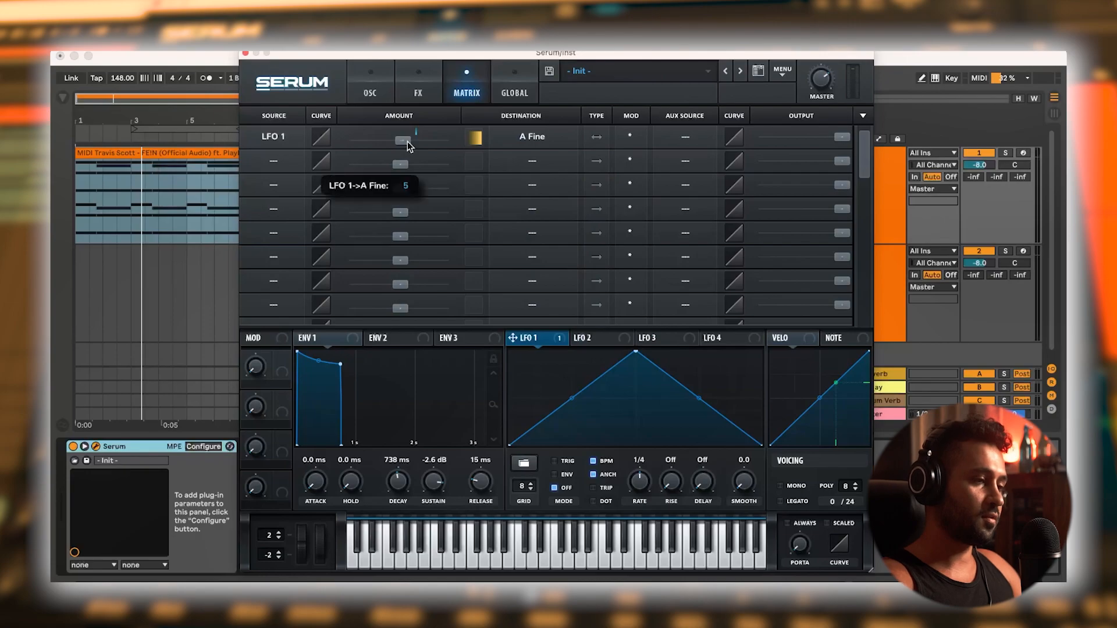
left_click(377, 93)
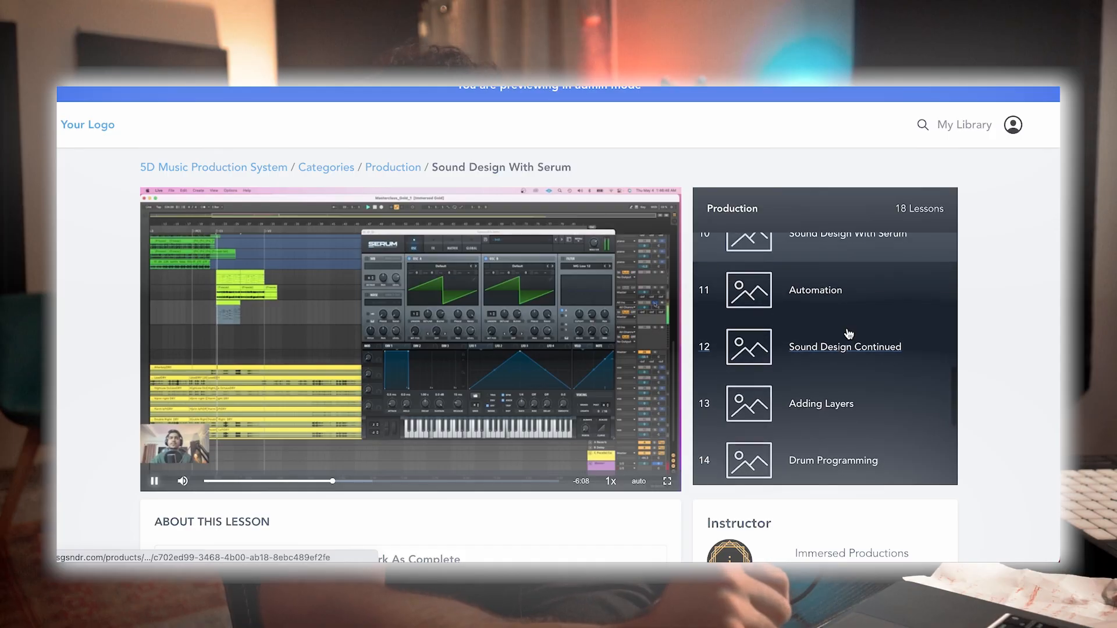
Browse the music production courses in the Memberships library
left_click(669, 483)
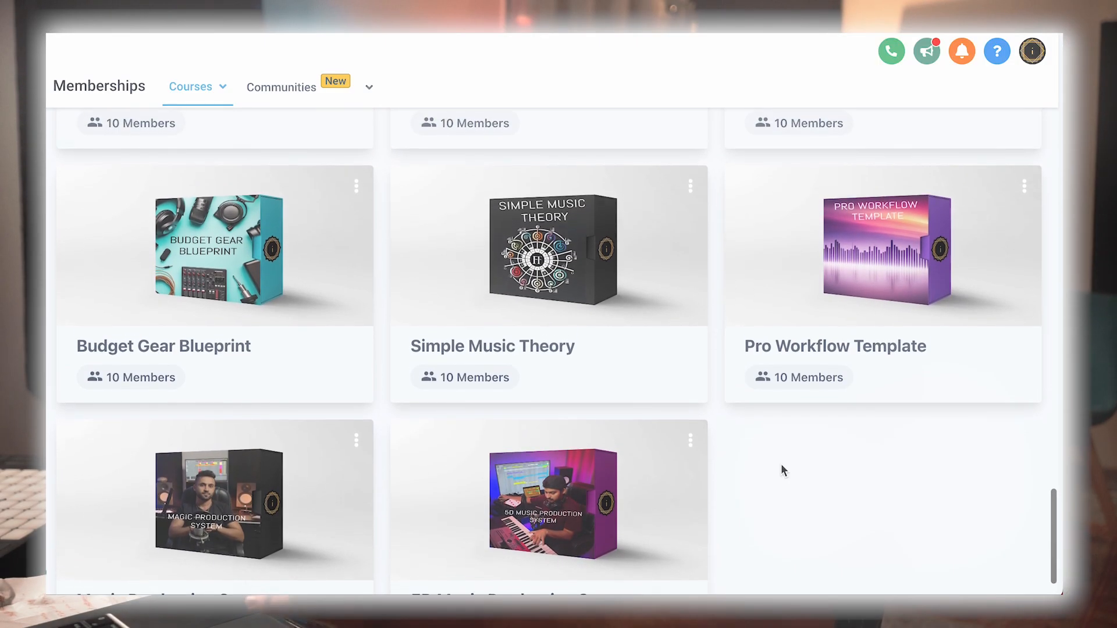
scroll(781, 463, "up", 5)
scroll(781, 463, "up", 7)
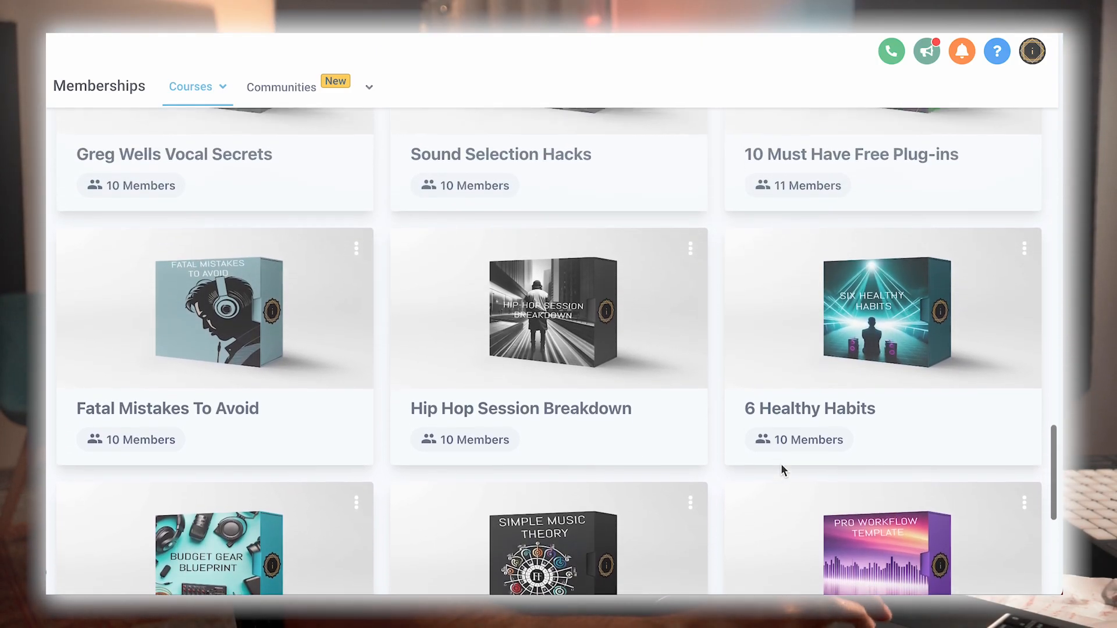
scroll(780, 463, "up", 7)
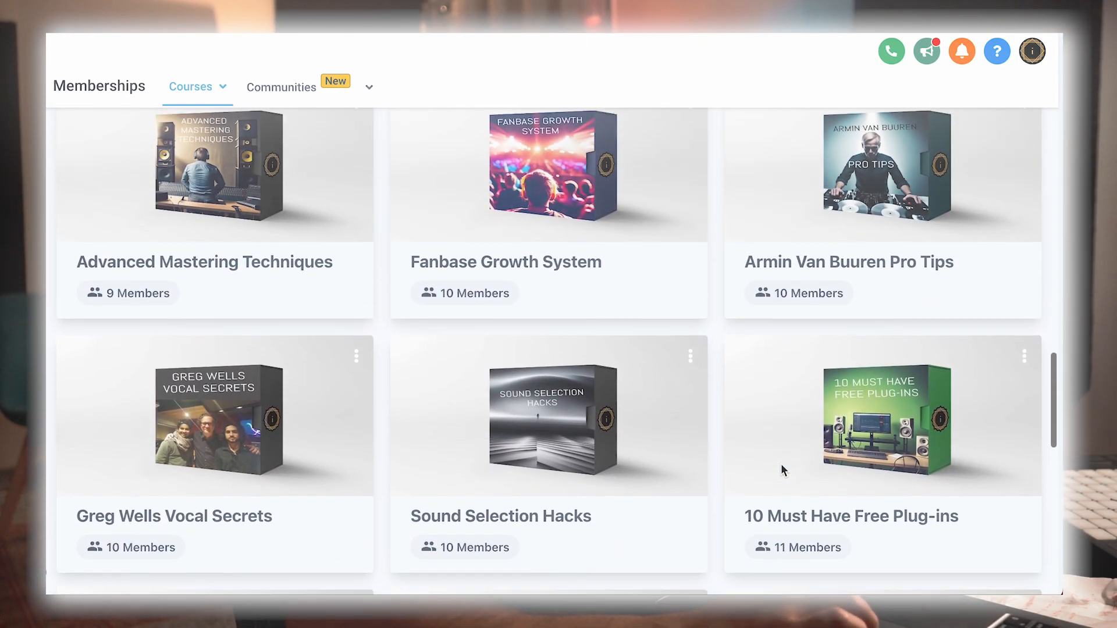
scroll(781, 463, "up", 8)
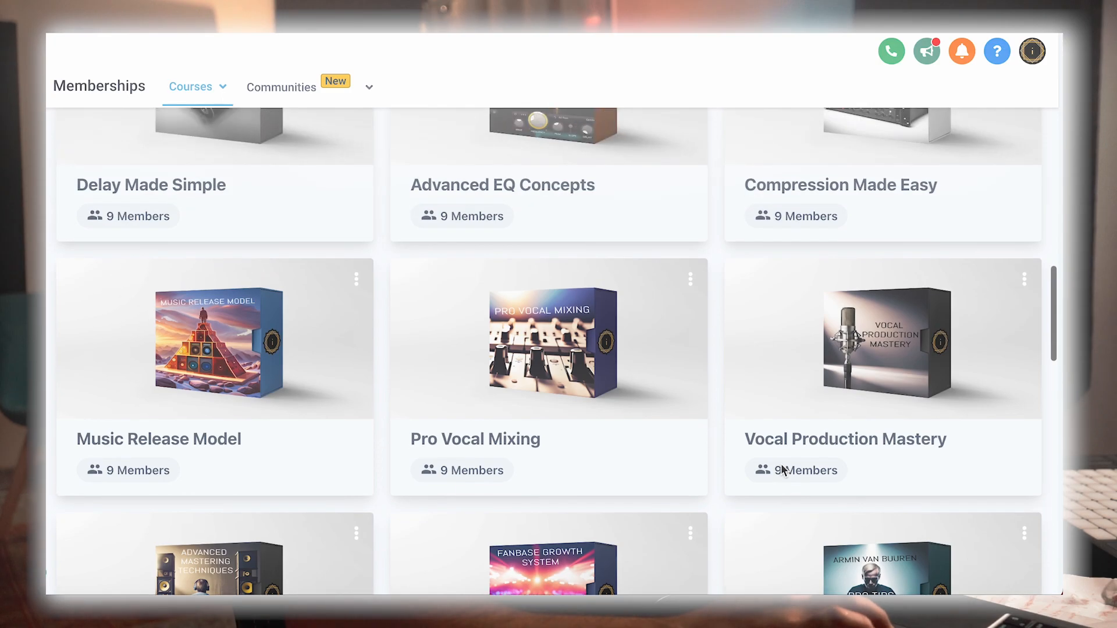
scroll(781, 463, "up", 3)
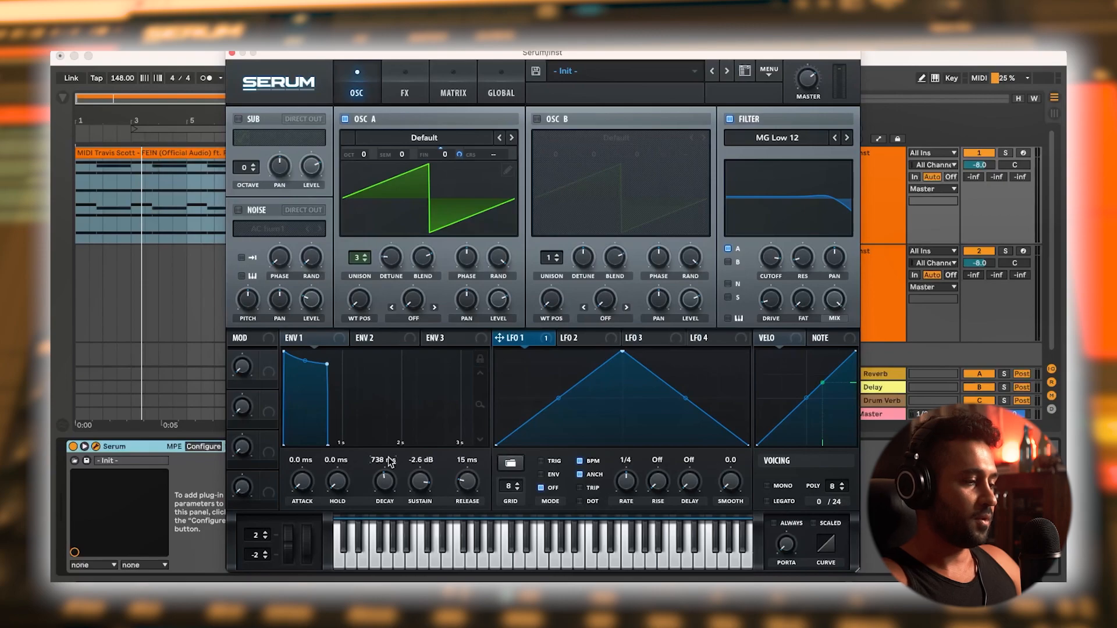
Set Serum's pitch bend range to 5 semitones up and -5 down, test the pitch wheel, and close the plug-in window
left_click(265, 533)
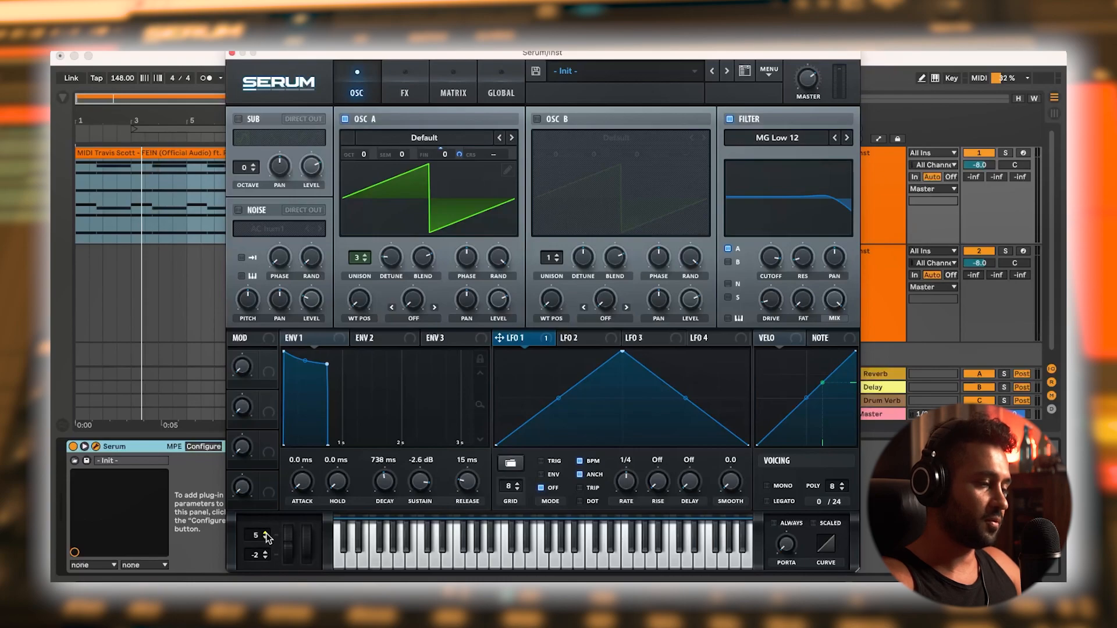
left_click(265, 556)
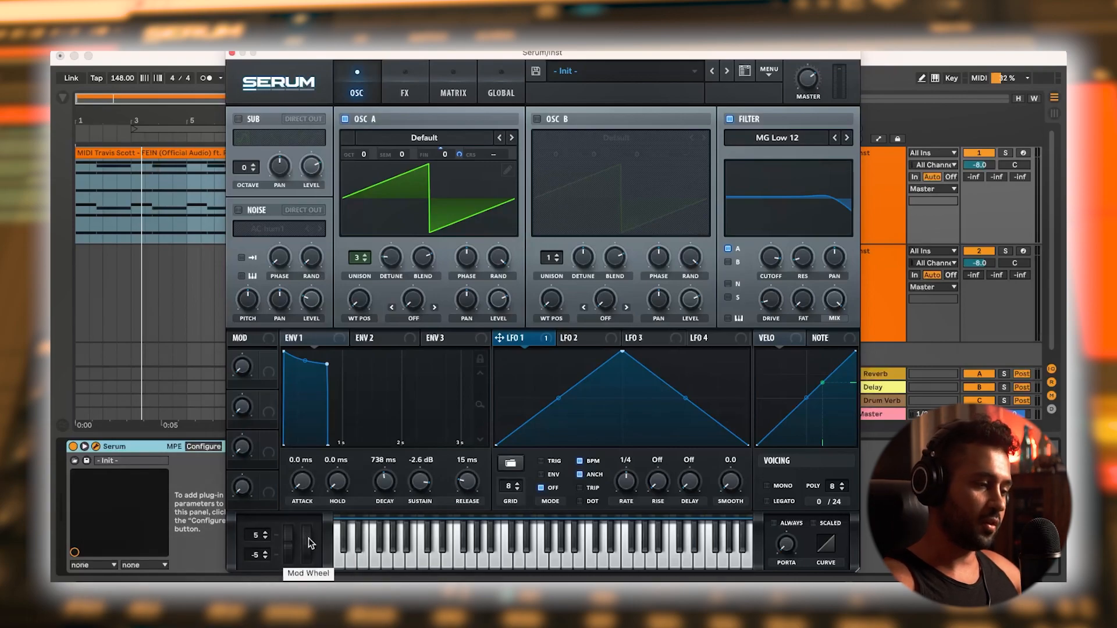
mouse_move(288, 539)
left_mouse_down()
mouse_move(291, 578)
mouse_move(292, 536)
left_mouse_up()
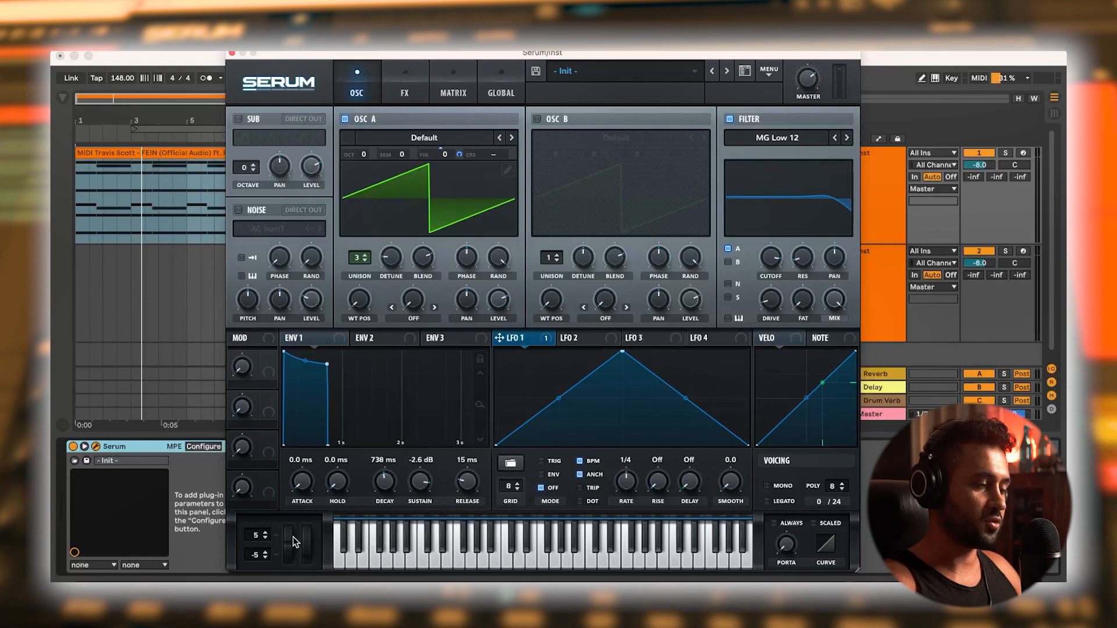
left_click(231, 53)
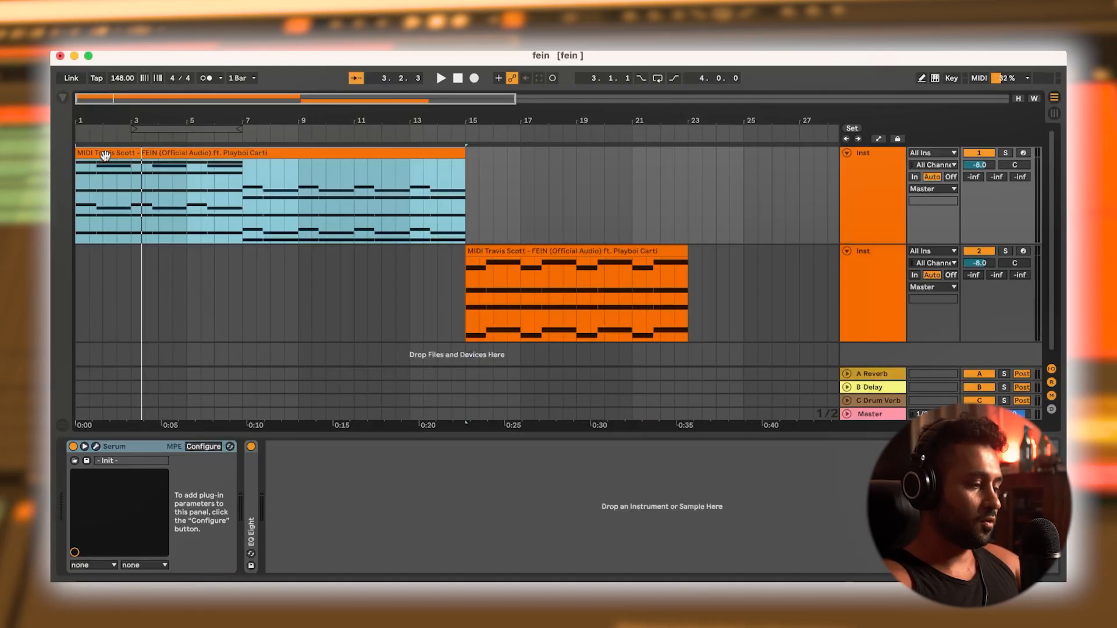
Open the first Inst track's MIDI clip and display its MIDI Ctrl Pitch Bend envelope
double_click(106, 155)
left_click(97, 366)
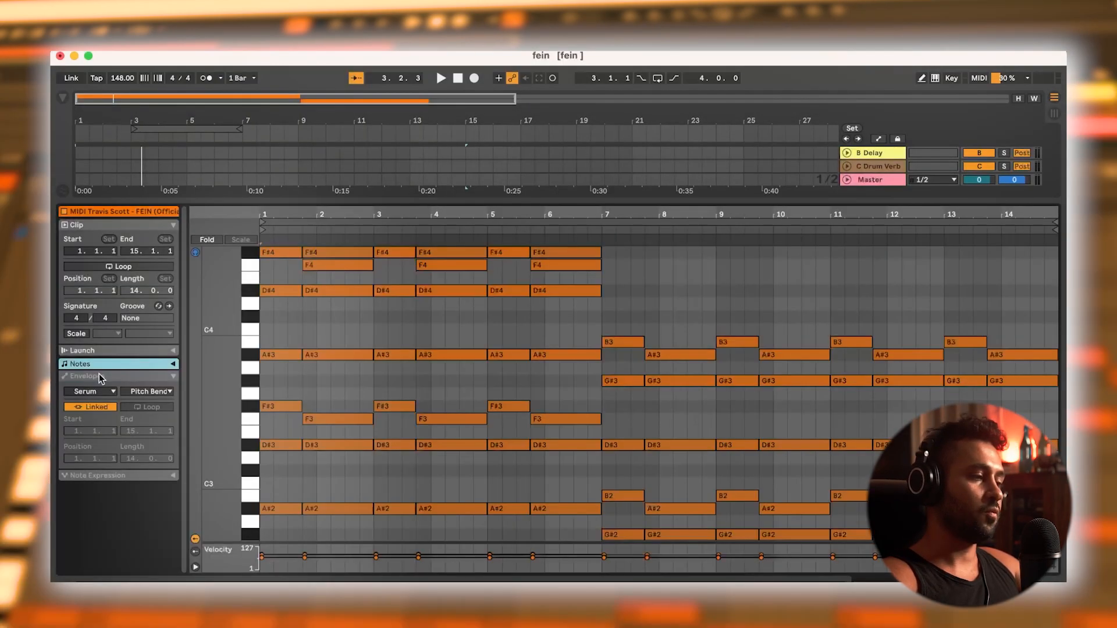
left_click(92, 377)
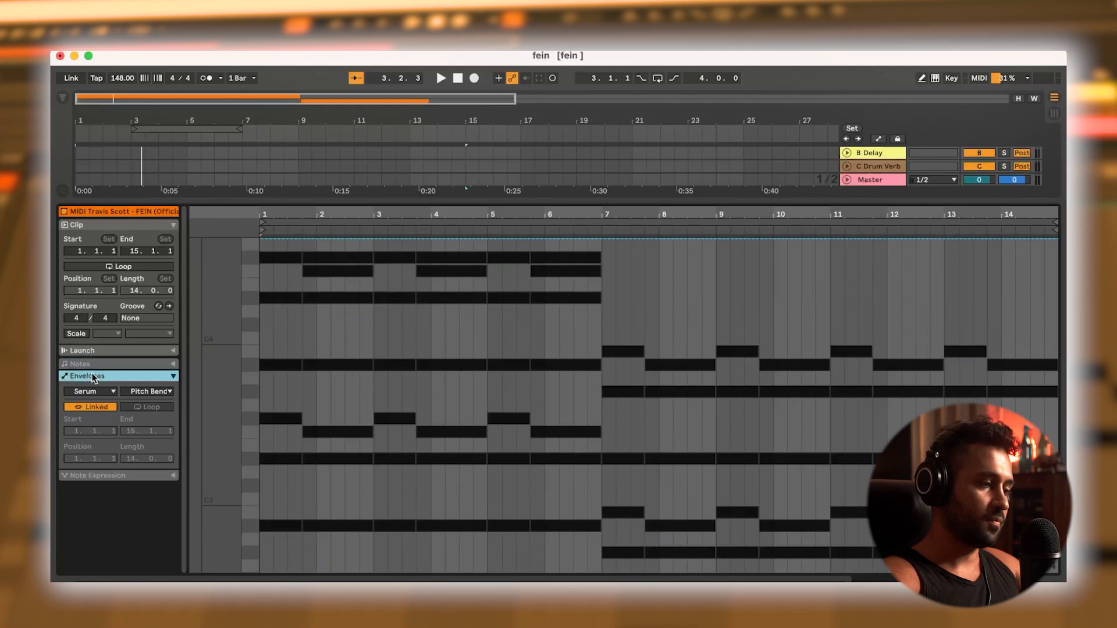
left_click(90, 392)
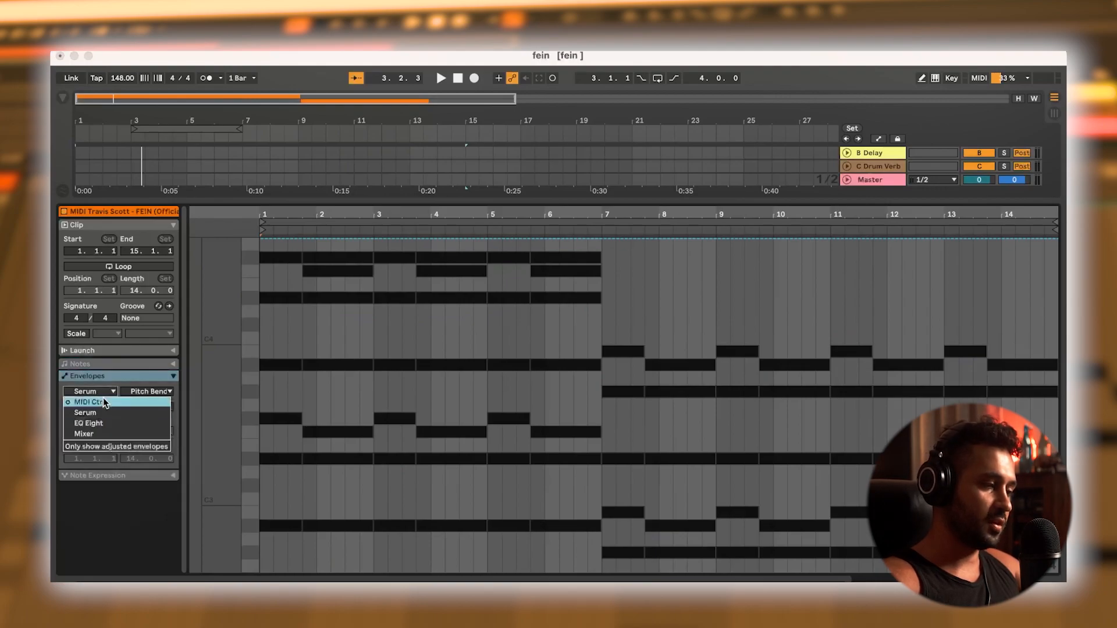
left_click(104, 403)
left_click(148, 392)
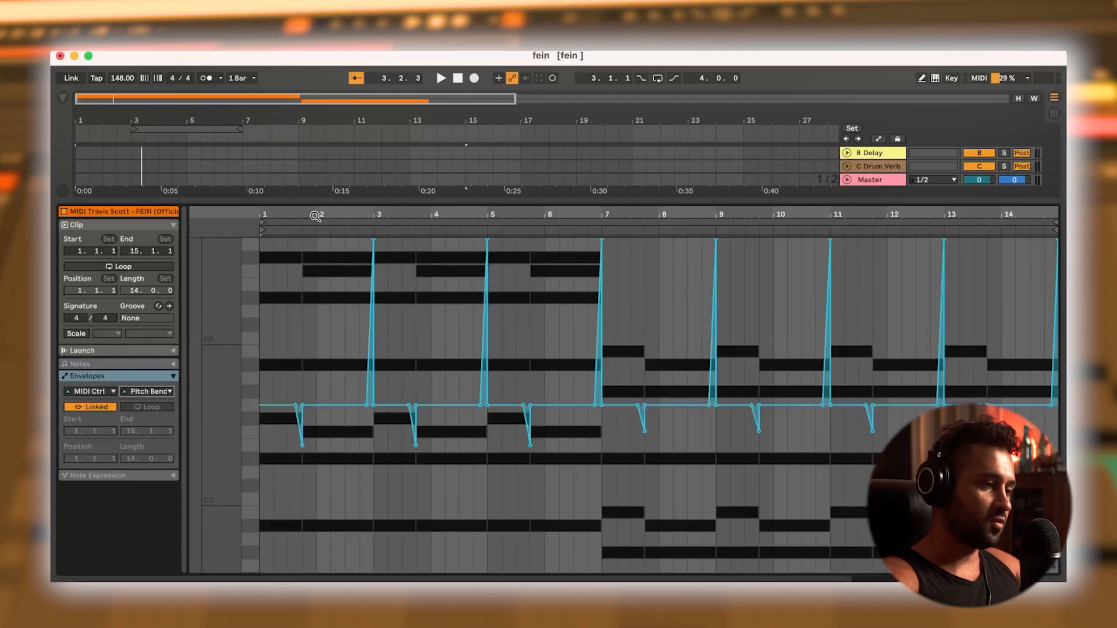
Try raising the flat pitch bend line just after bar 2, and play the clip
left_click_drag(317, 212, 445, 217)
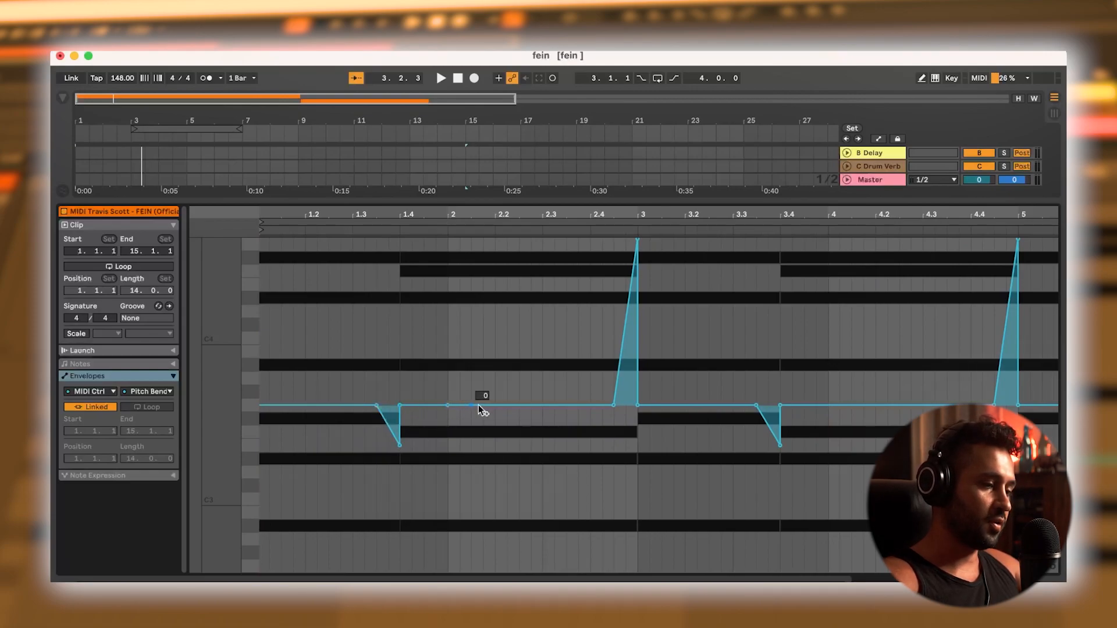
mouse_move(477, 405)
left_mouse_down()
mouse_move(476, 319)
mouse_move(474, 468)
mouse_move(473, 300)
mouse_move(473, 417)
mouse_move(473, 395)
left_mouse_up()
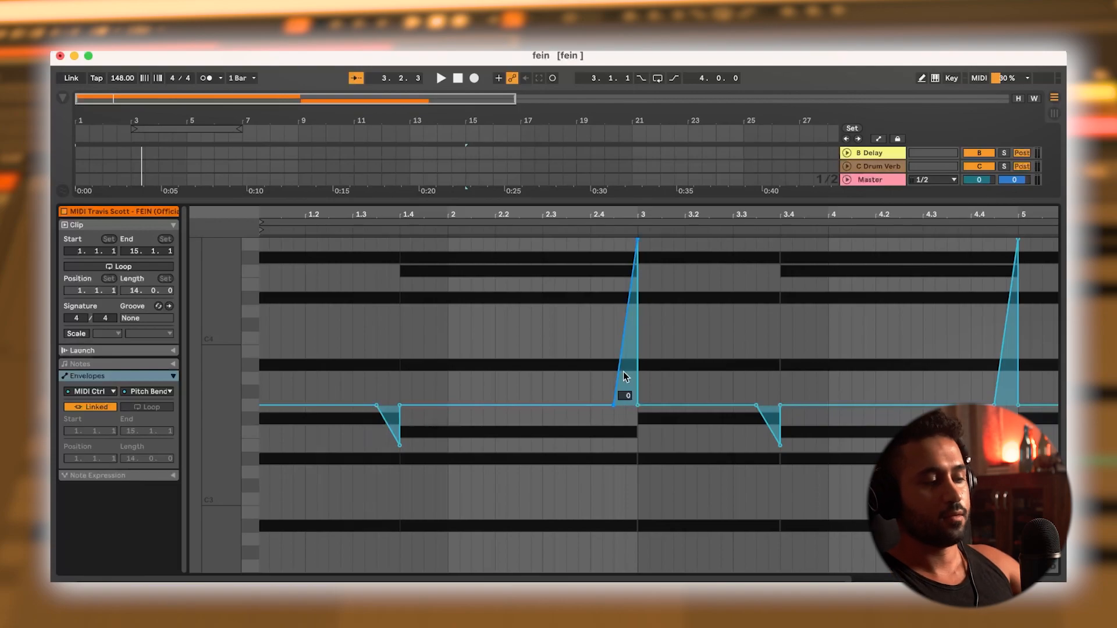
key("space")
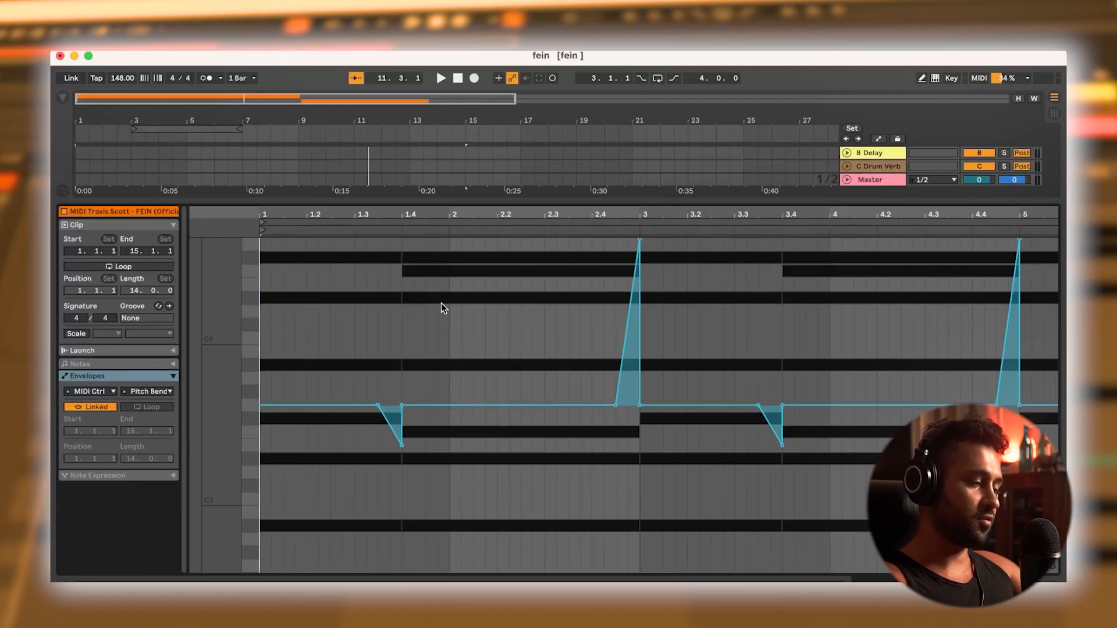
Reopen the first Inst track's clip and compare its notes with its pitch bend envelope
key("shift+Tab")
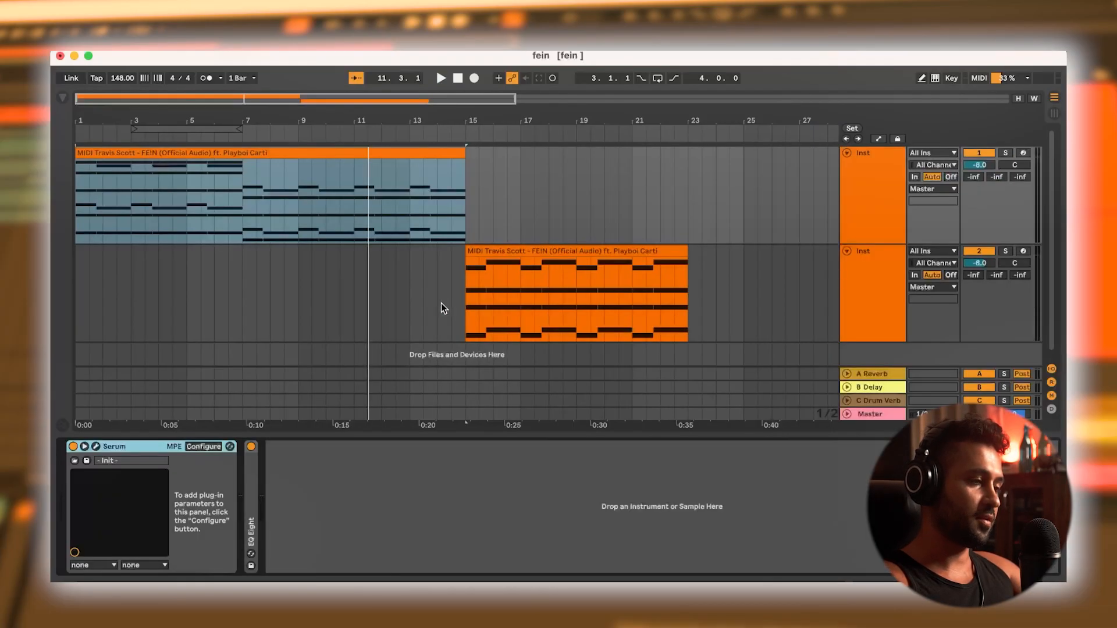
double_click(224, 155)
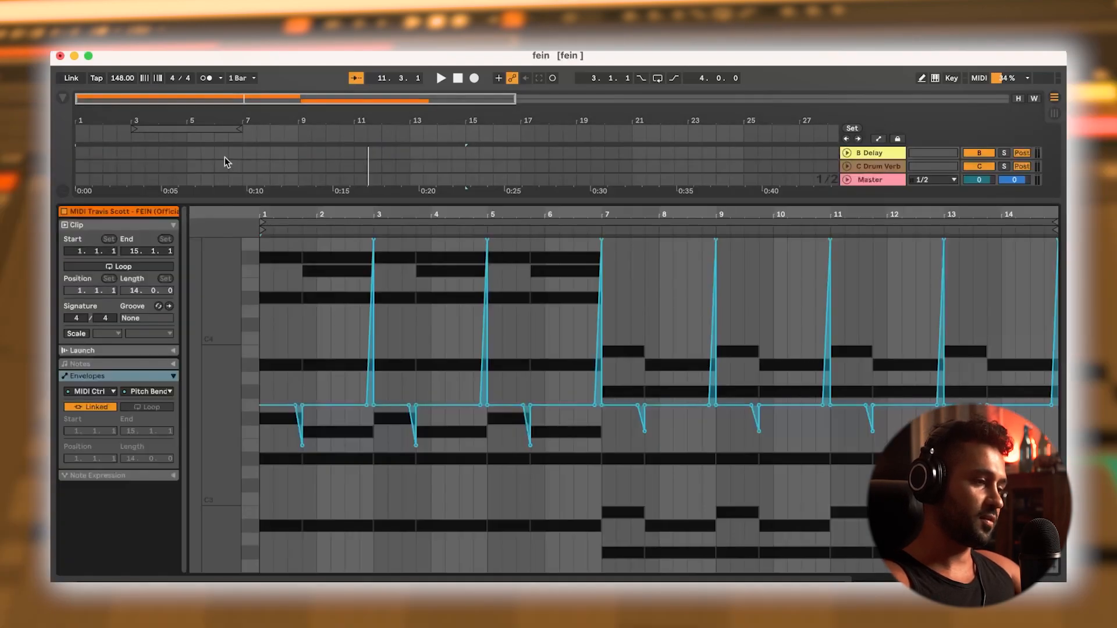
left_click(82, 363)
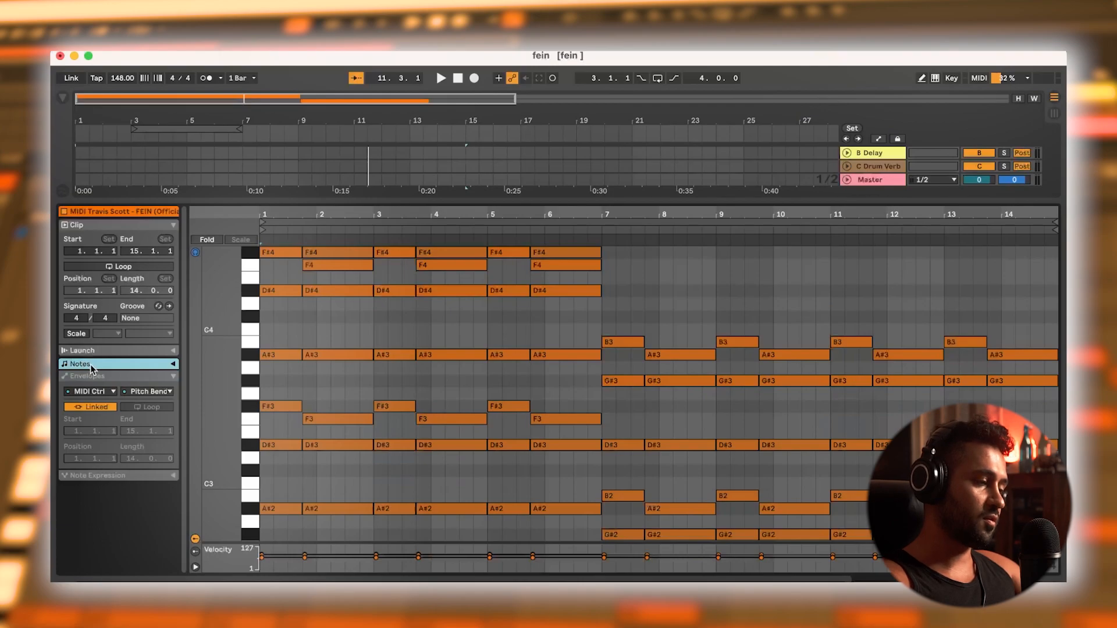
left_click(96, 377)
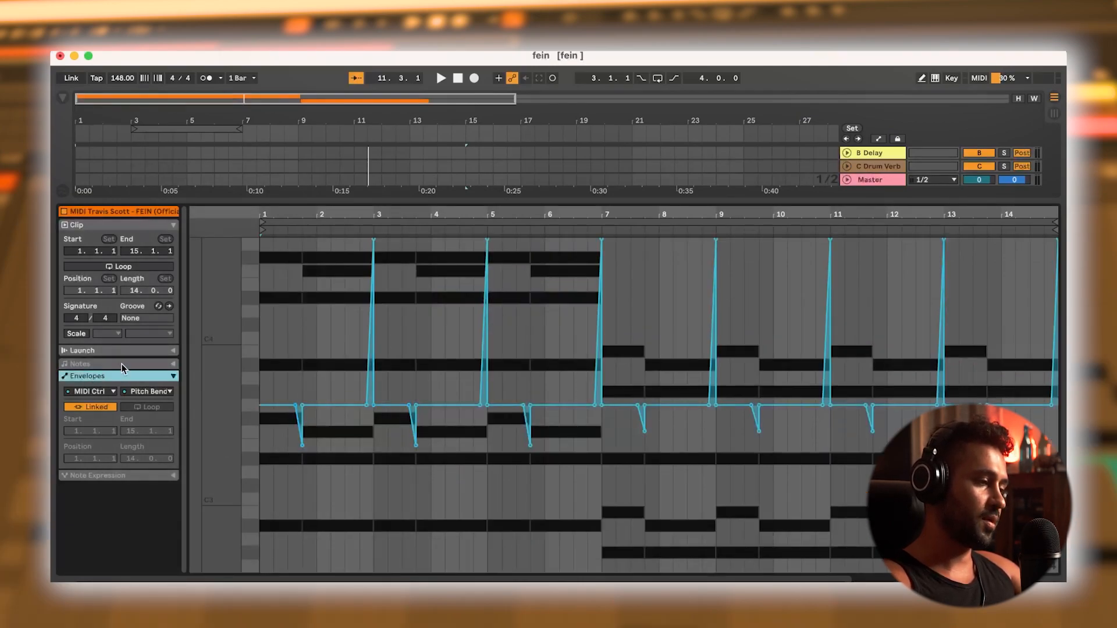
left_click(110, 362)
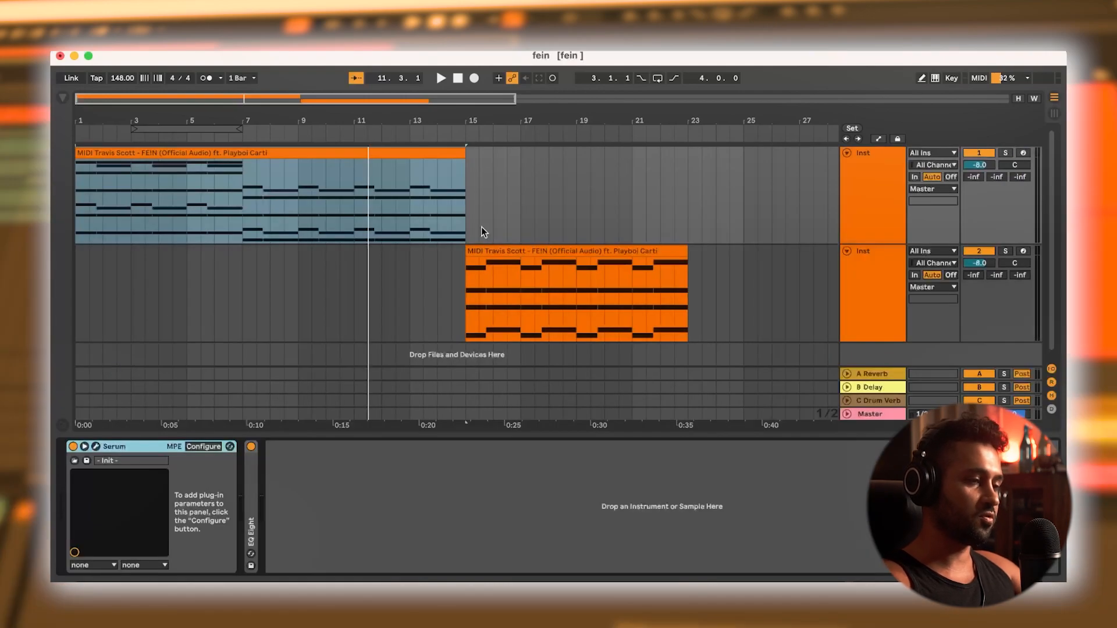
Compare the device chains and clips of the two Inst tracks, ending with the second track's clip selected
left_click(876, 217)
left_click(876, 296)
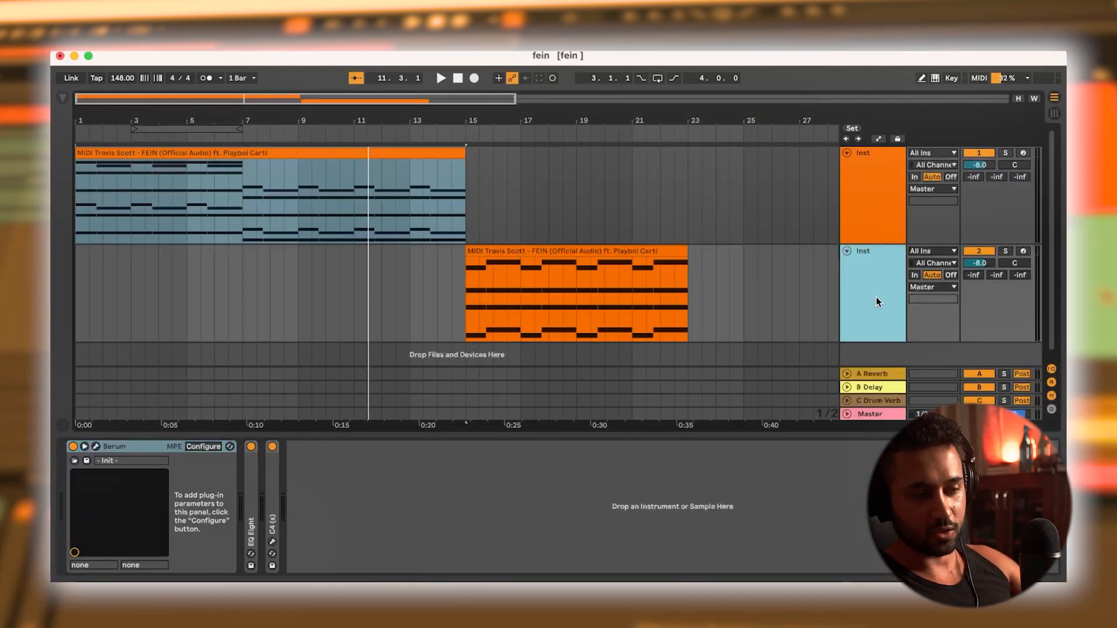
left_click(509, 251)
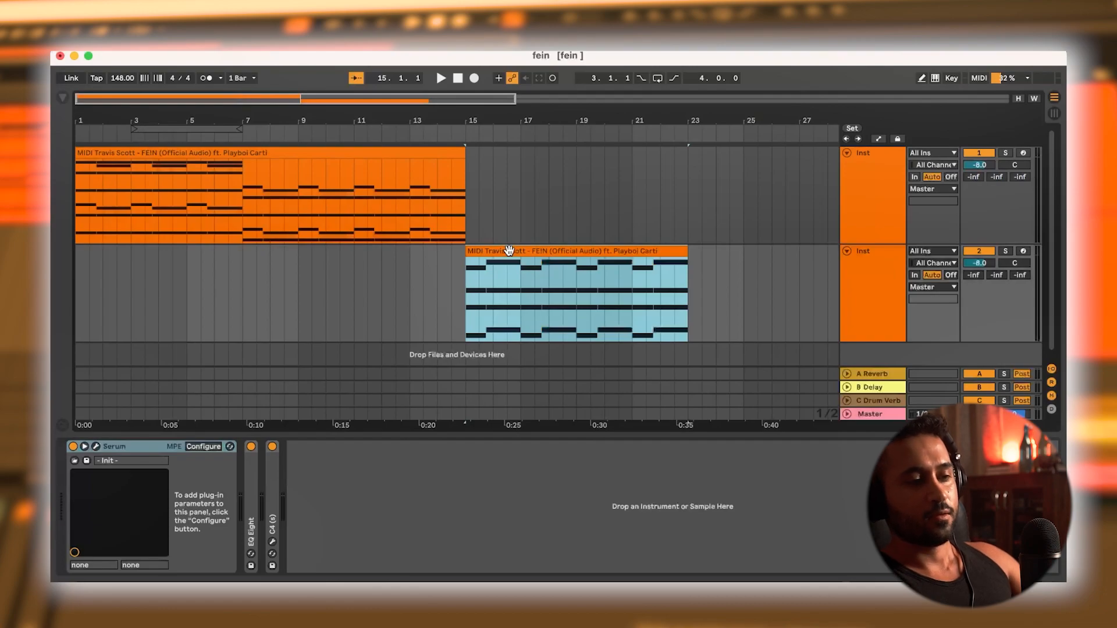
left_click(874, 202)
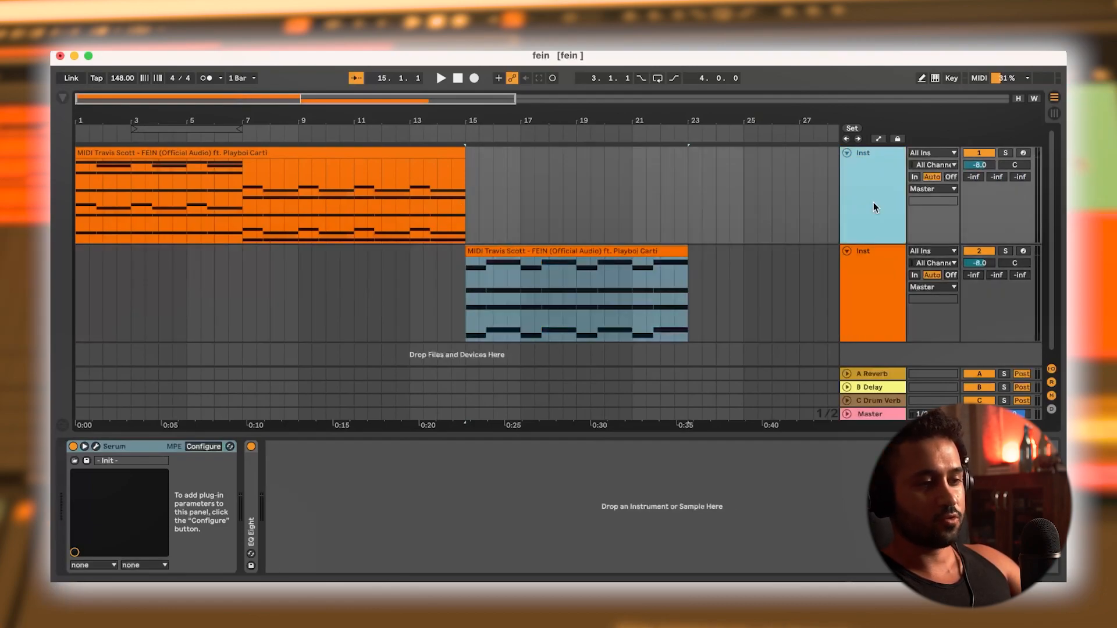
left_click(874, 252)
left_click(592, 253)
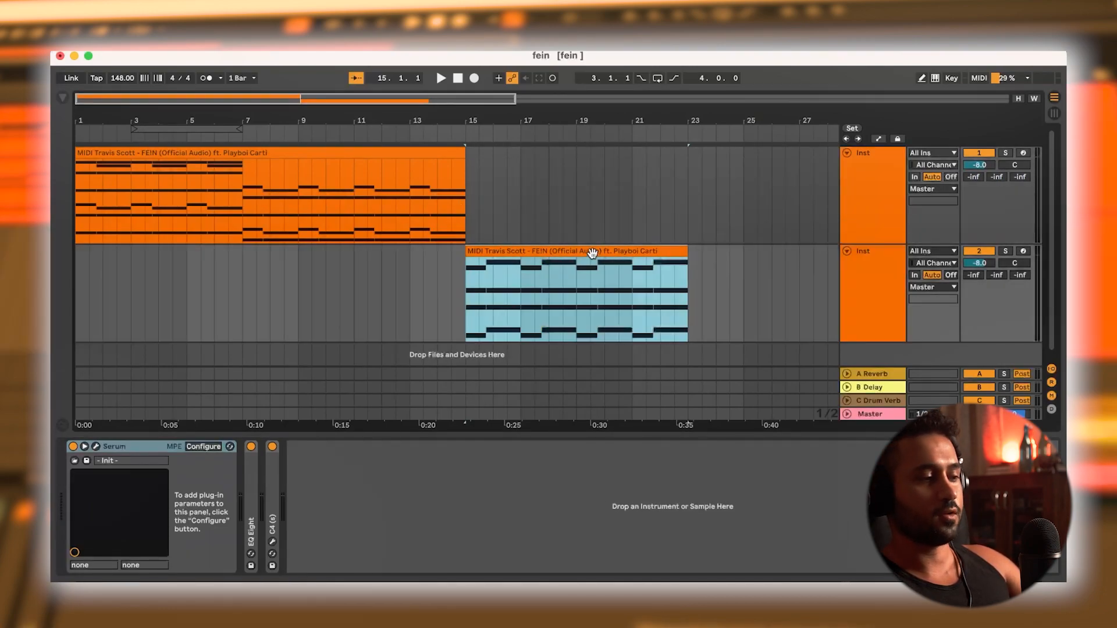
Inspect the second Inst track's Serum patch: its OSC A waveform, LFO 1 rate and LFO 1 to A Fine modulation, and close its window
left_click(144, 446)
left_click(96, 446)
left_click(96, 447)
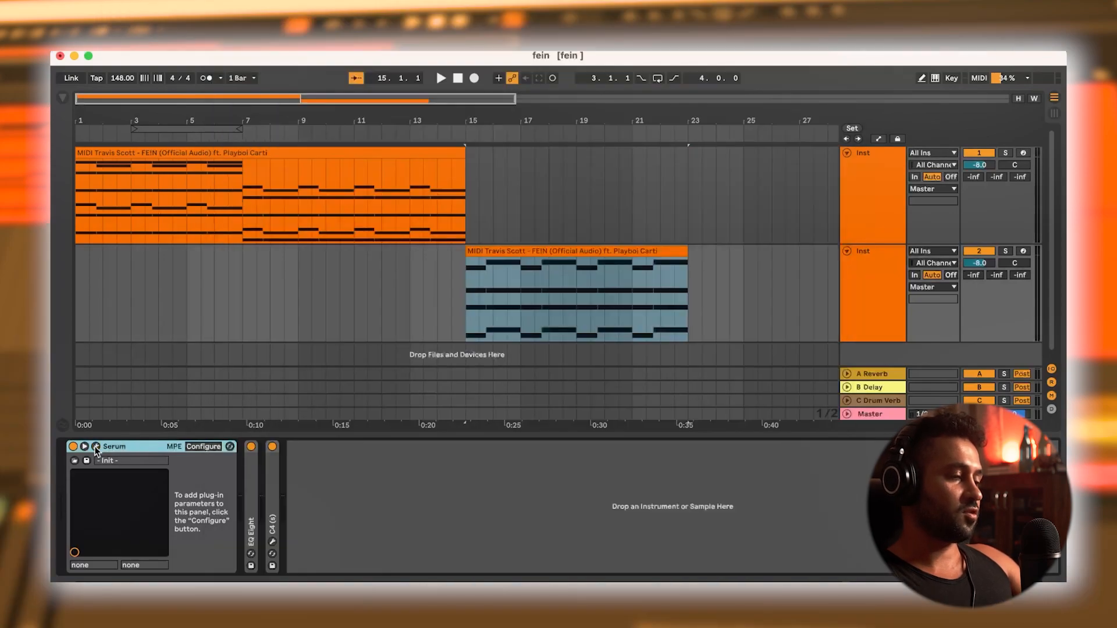
left_click(96, 447)
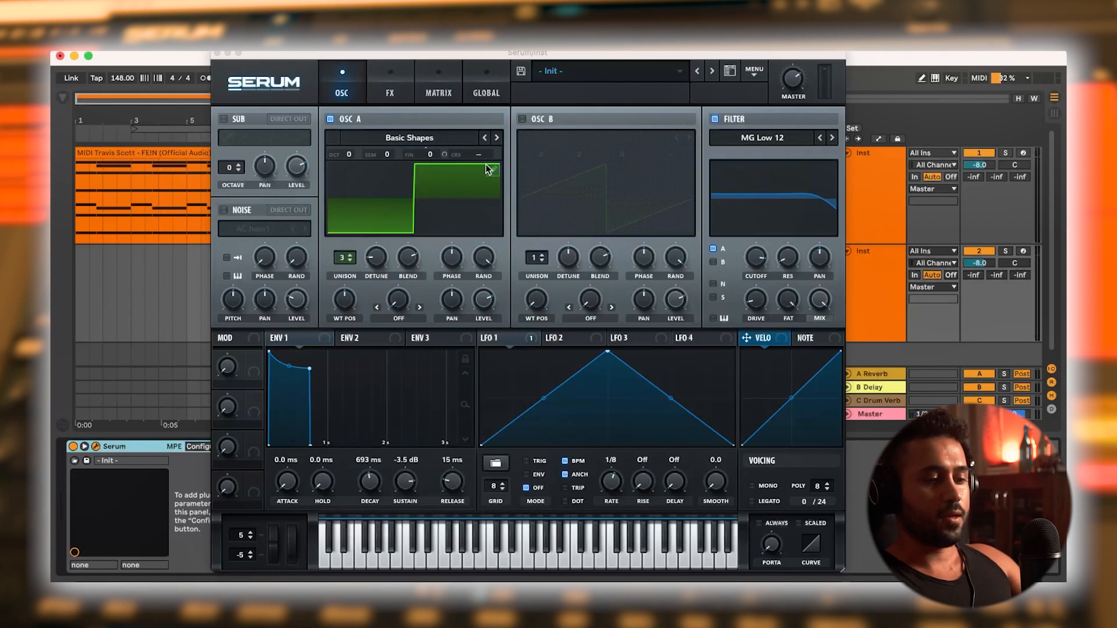
left_click(609, 485)
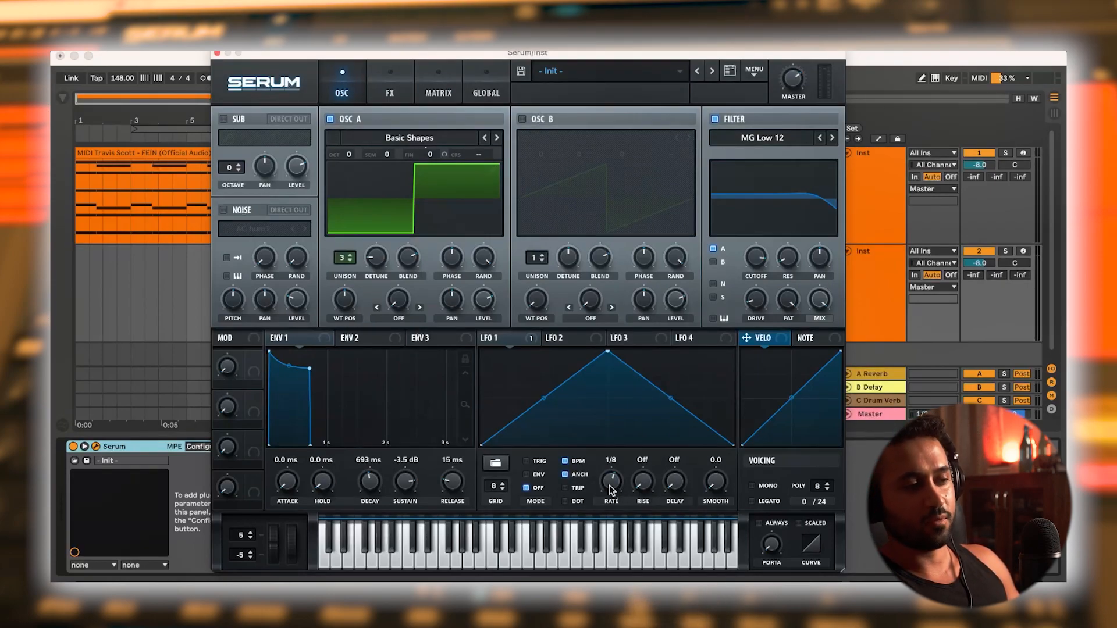
left_click(445, 79)
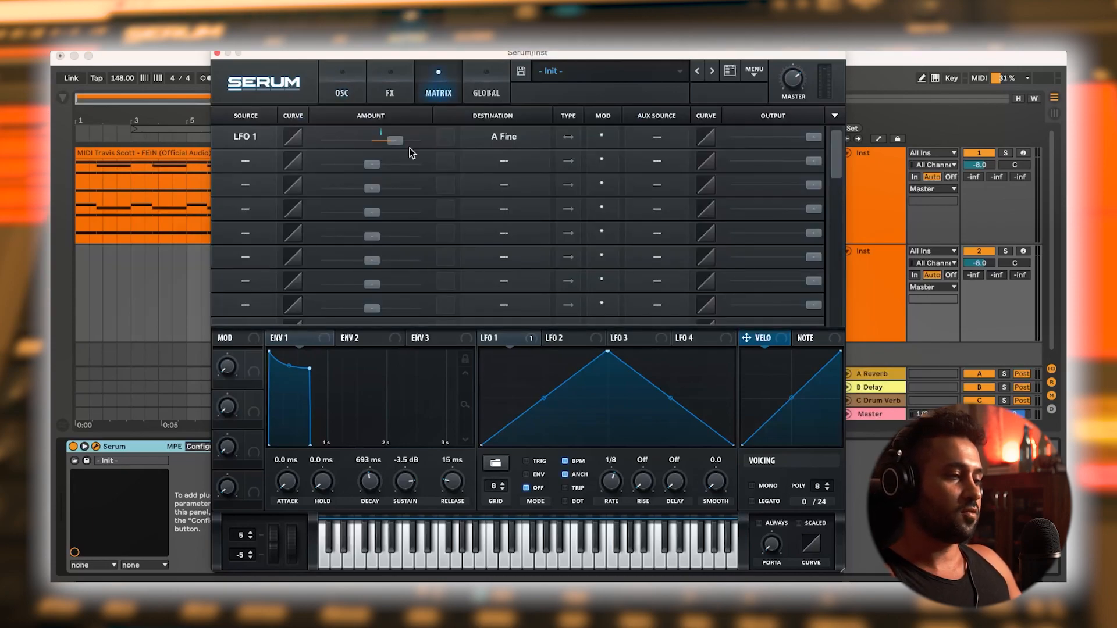
mouse_move(399, 141)
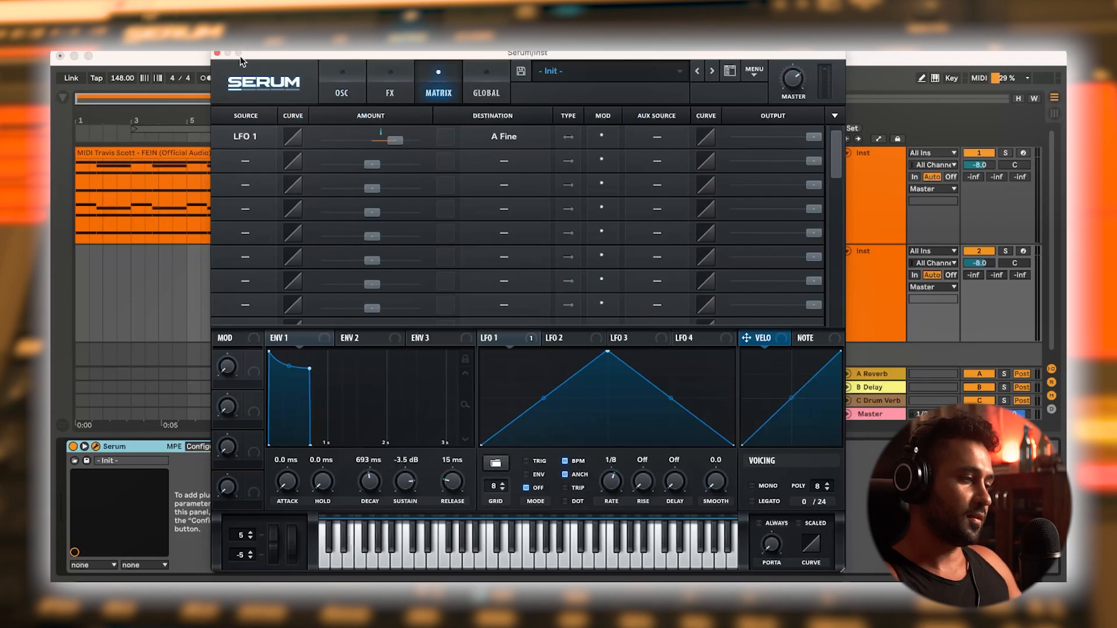
left_click(217, 54)
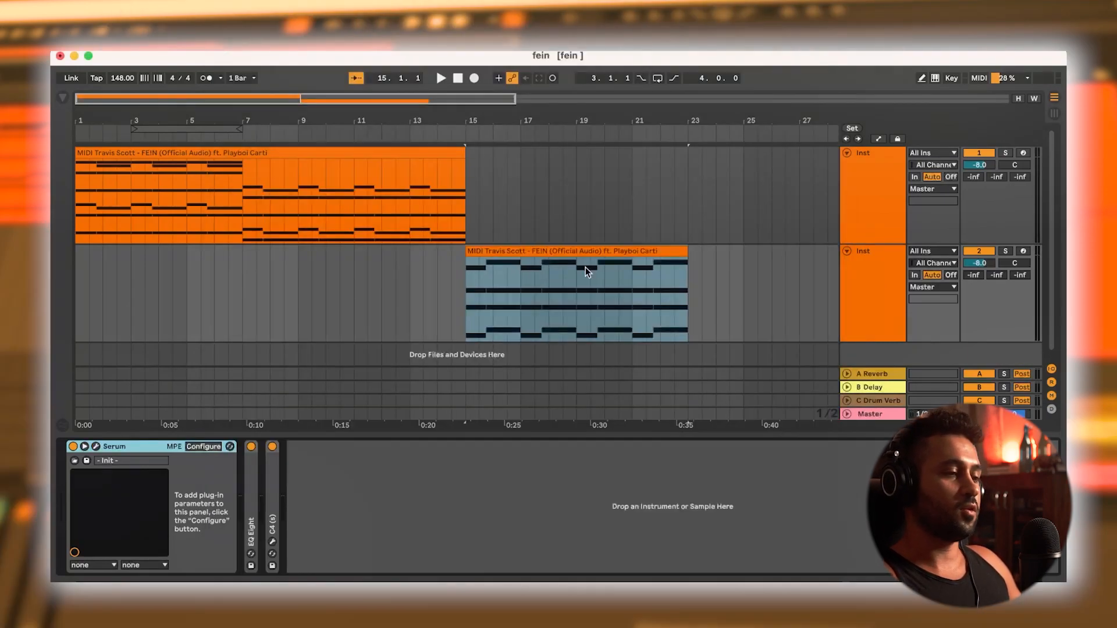
Play the second Inst track's clip from bar 15
left_click(567, 261)
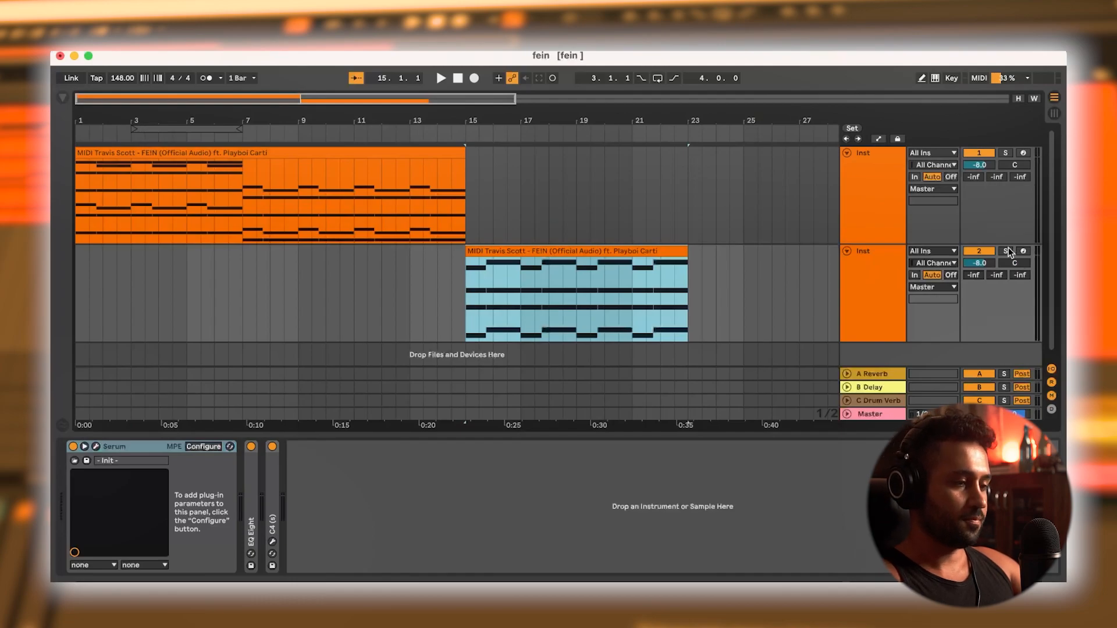
key("space")
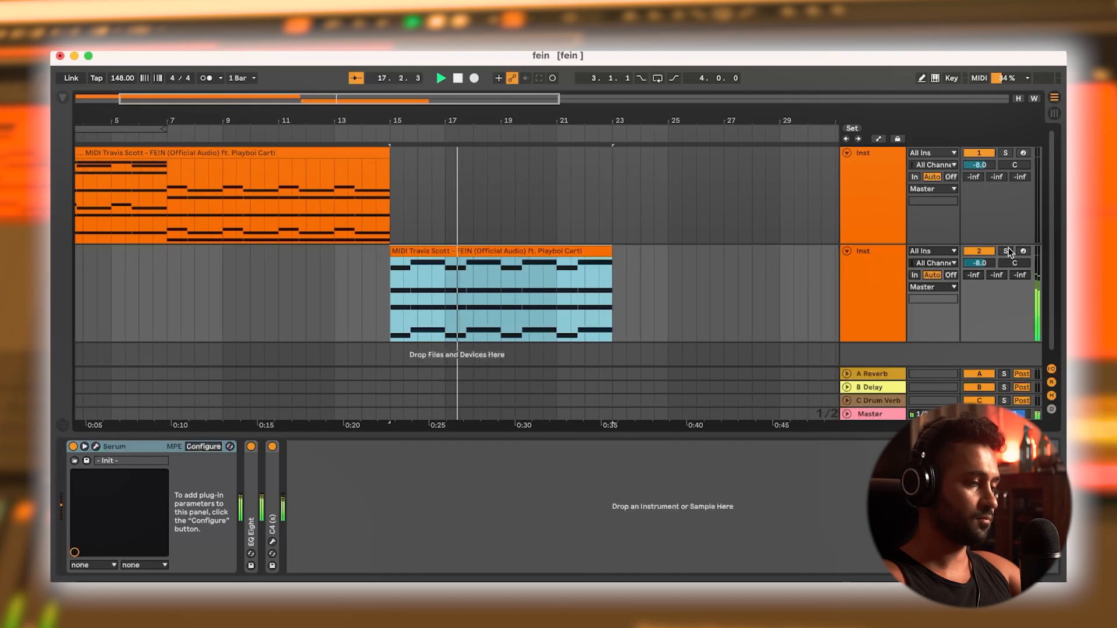
scroll(568, 113, "down", 2)
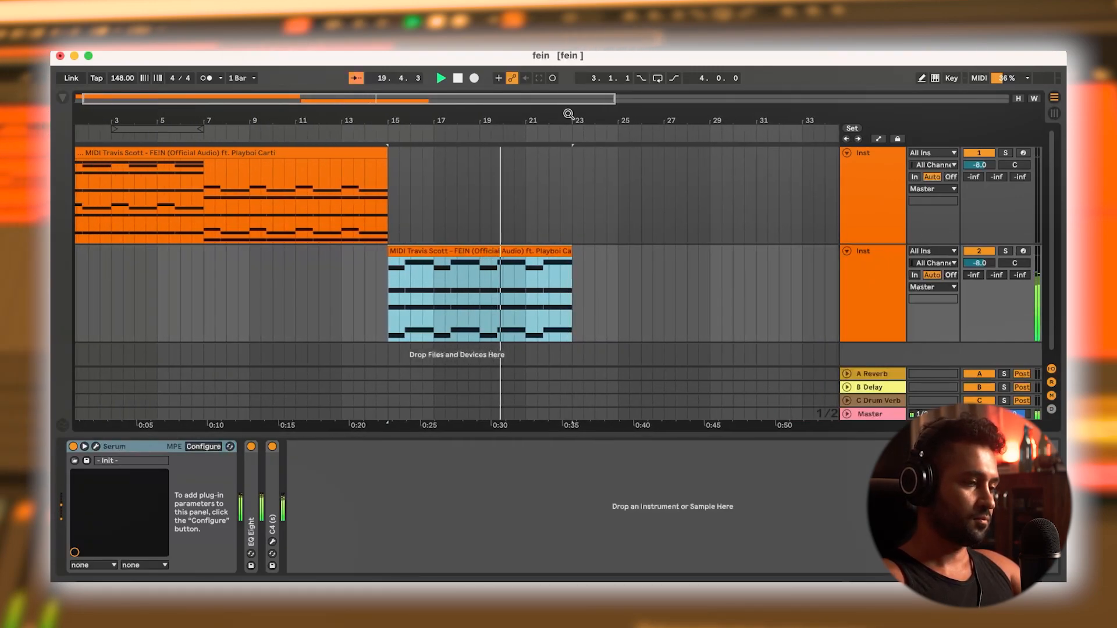